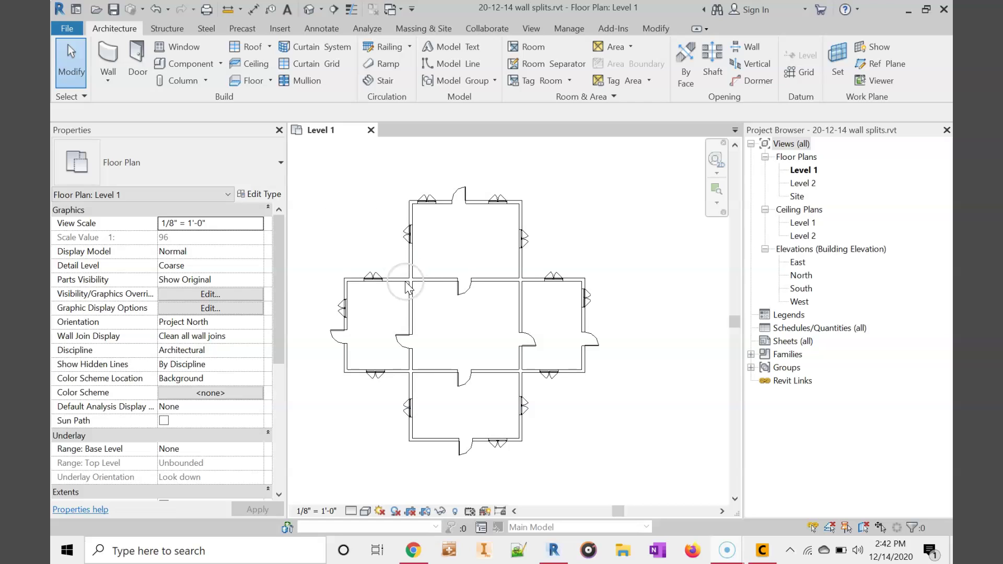
Select all eight walls visible in the view and change them from Generic - 8" to Exterior - Brick on Mtl. Stud
{"action": "right_click", "coordinate": [412, 297]}
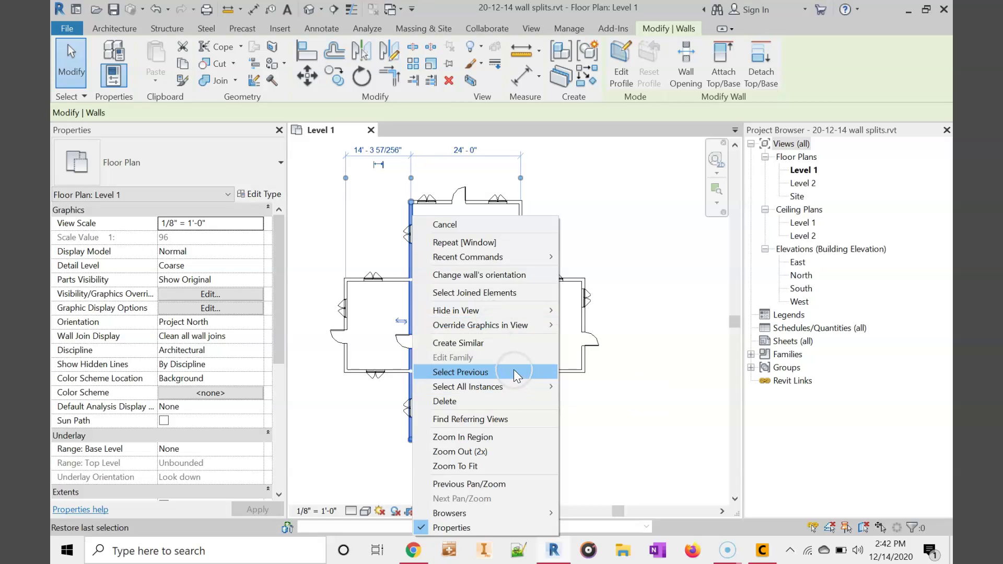
{"action": "mouse_move", "coordinate": [534, 385]}
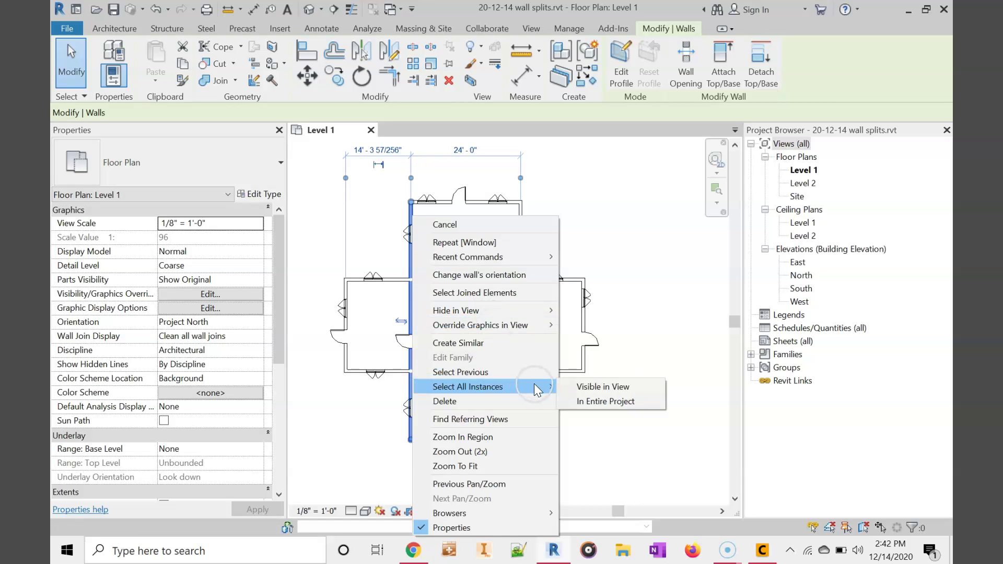
{"action": "left_click", "coordinate": [599, 387]}
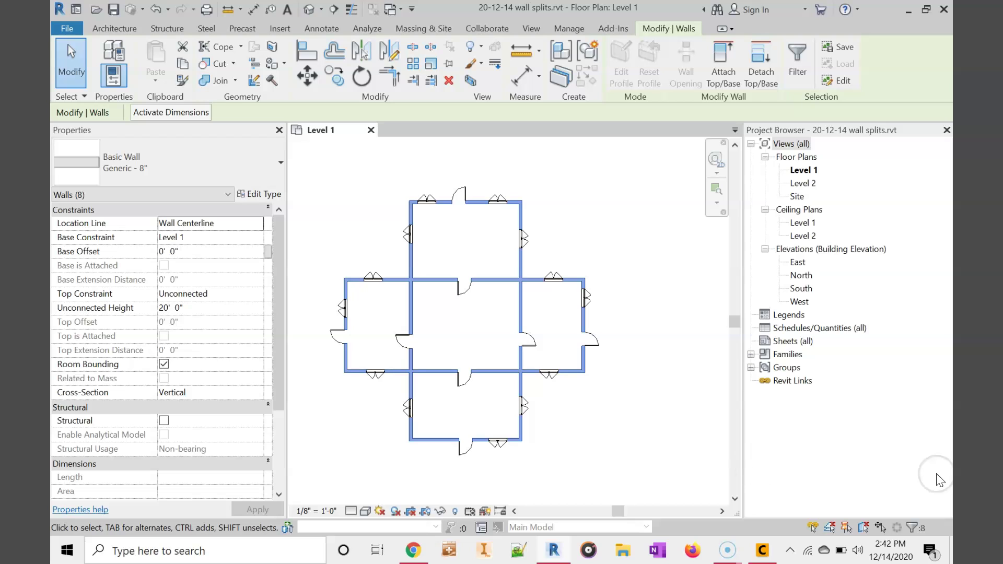
{"action": "left_click", "coordinate": [276, 171]}
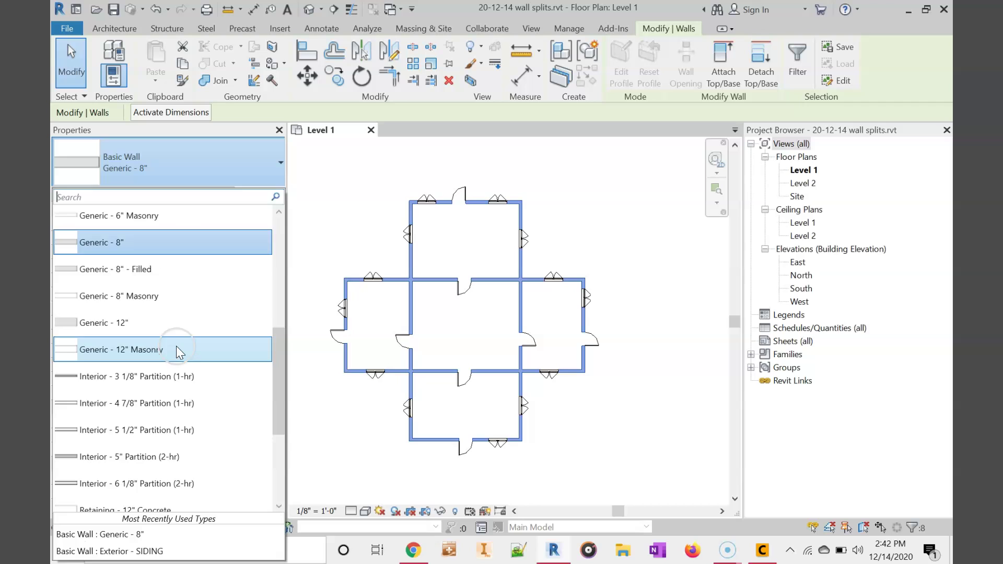
{"action": "scroll", "coordinate": [215, 311], "scroll_direction": "up", "scroll_amount": 4}
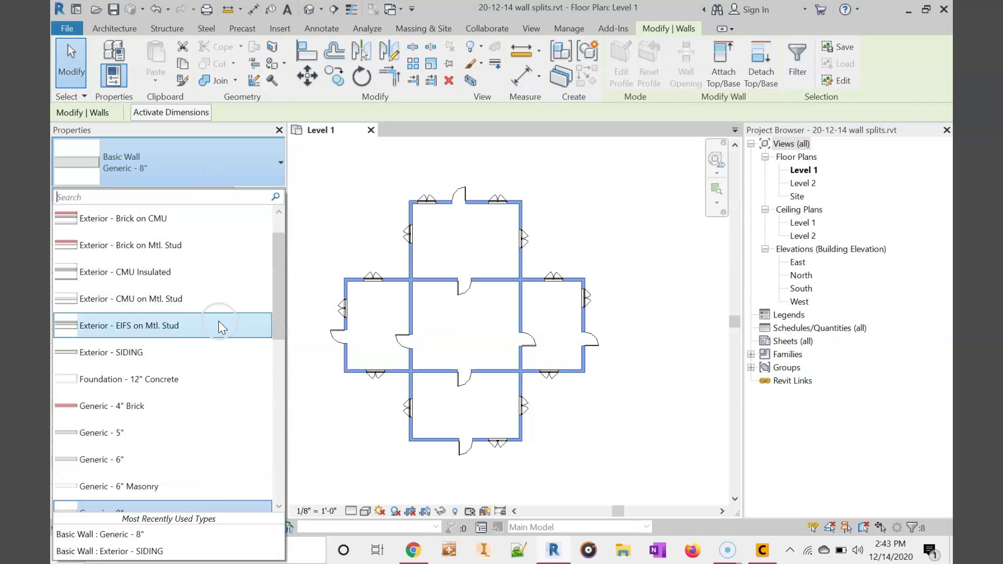
{"action": "left_click", "coordinate": [203, 244]}
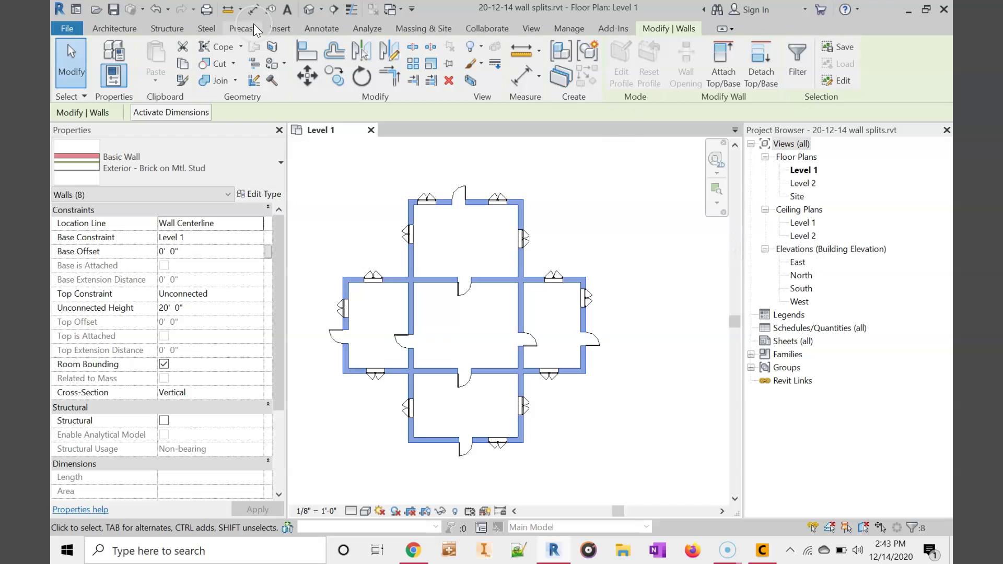
Open the default 3D view and set it to Fine detail level with Realistic visual style
{"action": "left_click", "coordinate": [309, 8]}
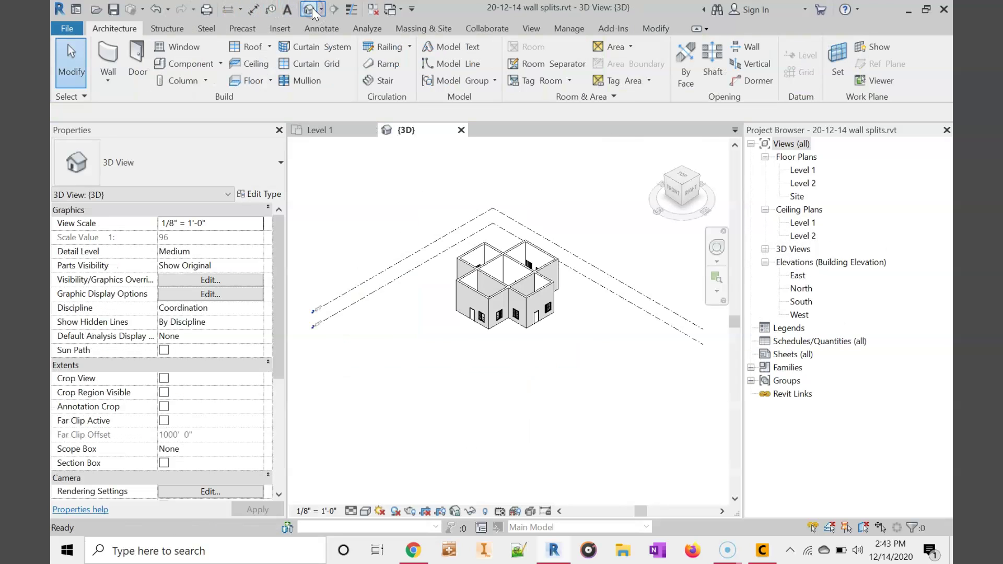
{"action": "scroll", "coordinate": [493, 295], "scroll_direction": "up", "scroll_amount": 5}
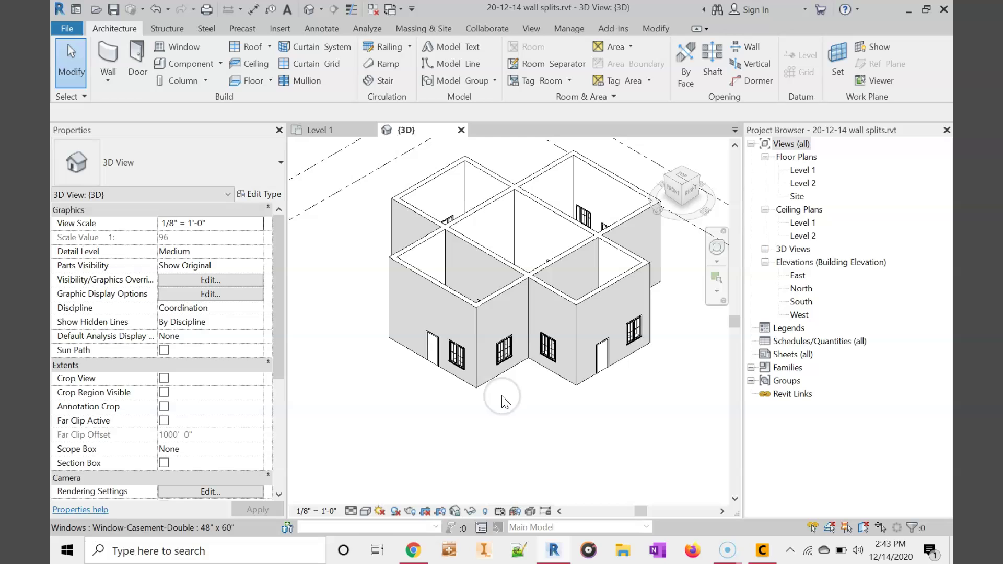
{"action": "left_click", "coordinate": [349, 510]}
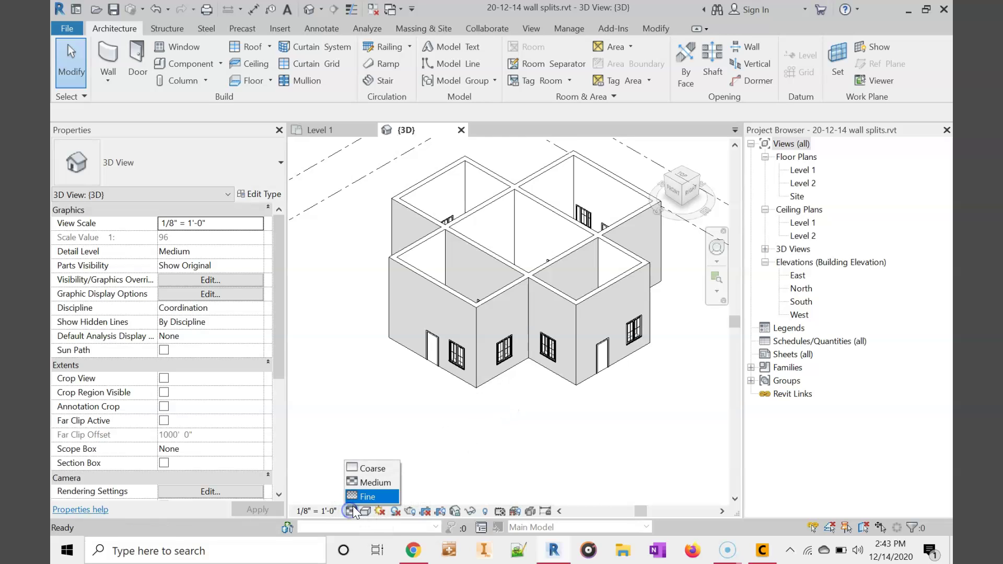
{"action": "left_click", "coordinate": [356, 493]}
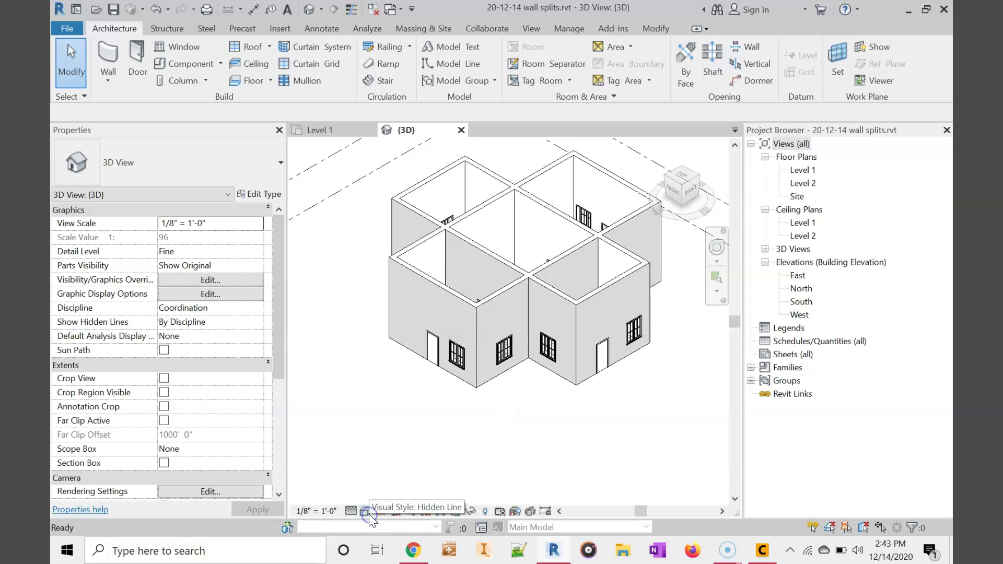
{"action": "left_click", "coordinate": [368, 513]}
{"action": "left_click", "coordinate": [377, 495]}
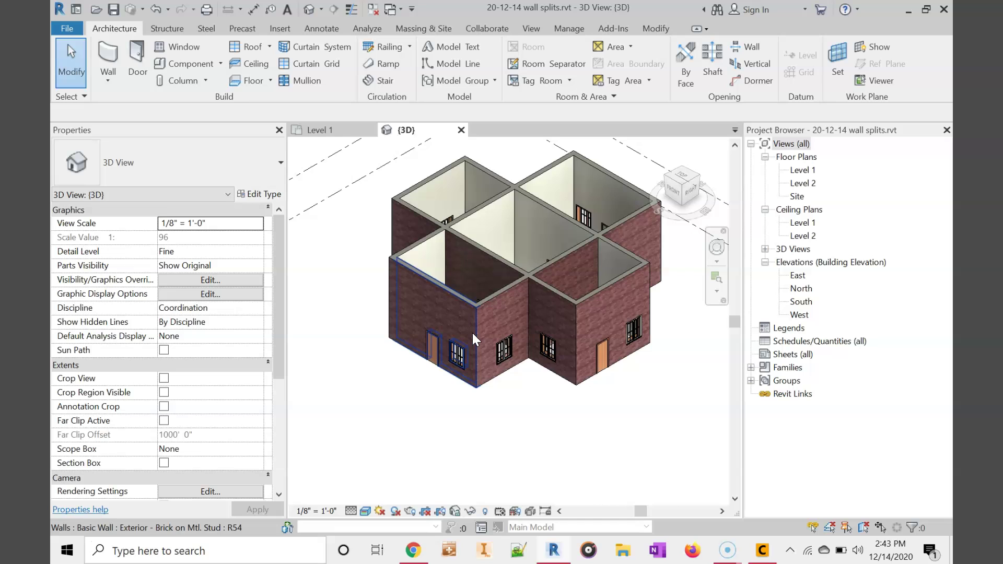
{"action": "scroll", "coordinate": [472, 282], "scroll_direction": "up", "scroll_amount": 5}
{"action": "scroll", "coordinate": [475, 280], "scroll_direction": "down", "scroll_amount": 6}
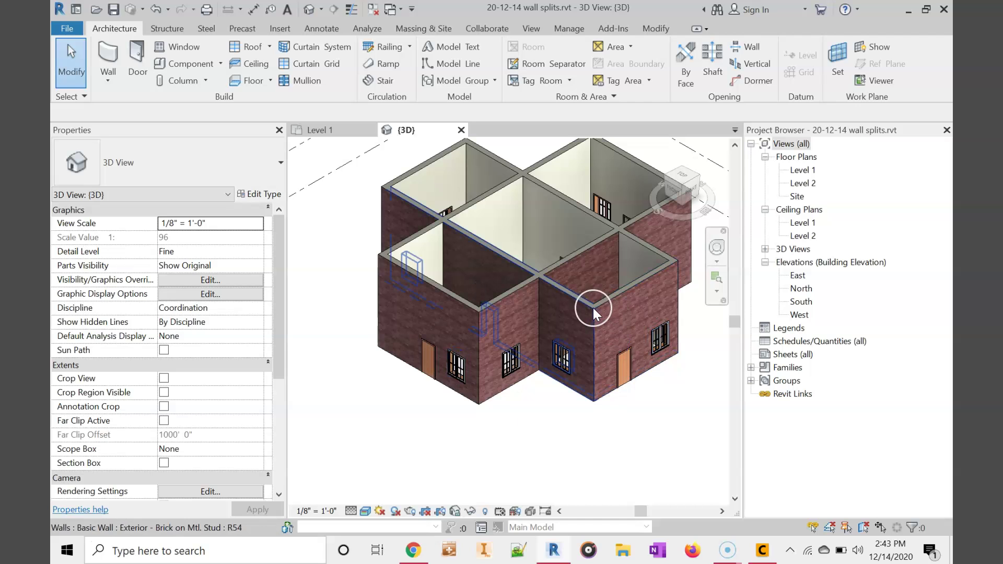
Select all walls in the view and set their Top Constraint to Up to level: Level 2
{"action": "left_click", "coordinate": [569, 294]}
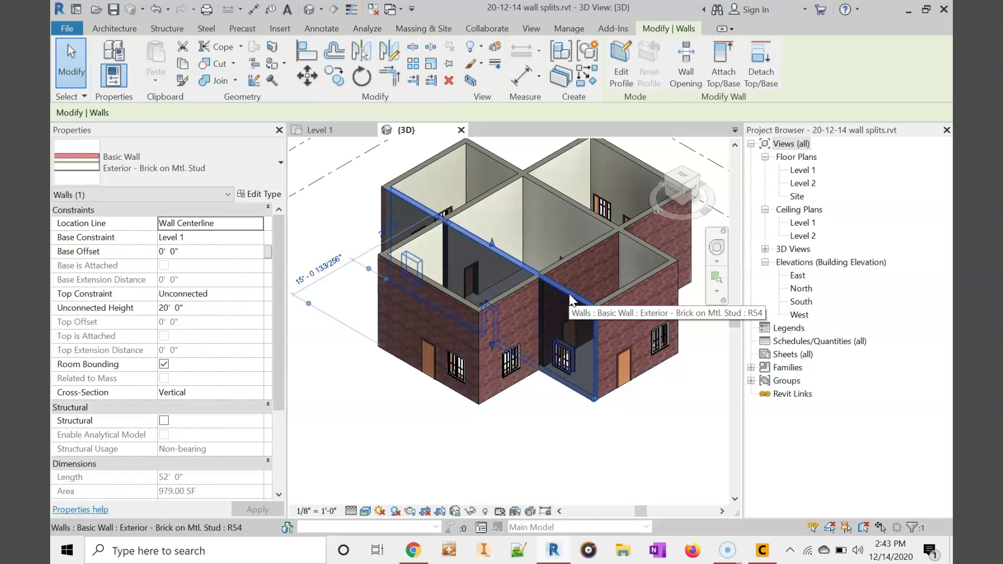
{"action": "right_click", "coordinate": [568, 294]}
{"action": "mouse_move", "coordinate": [652, 354]}
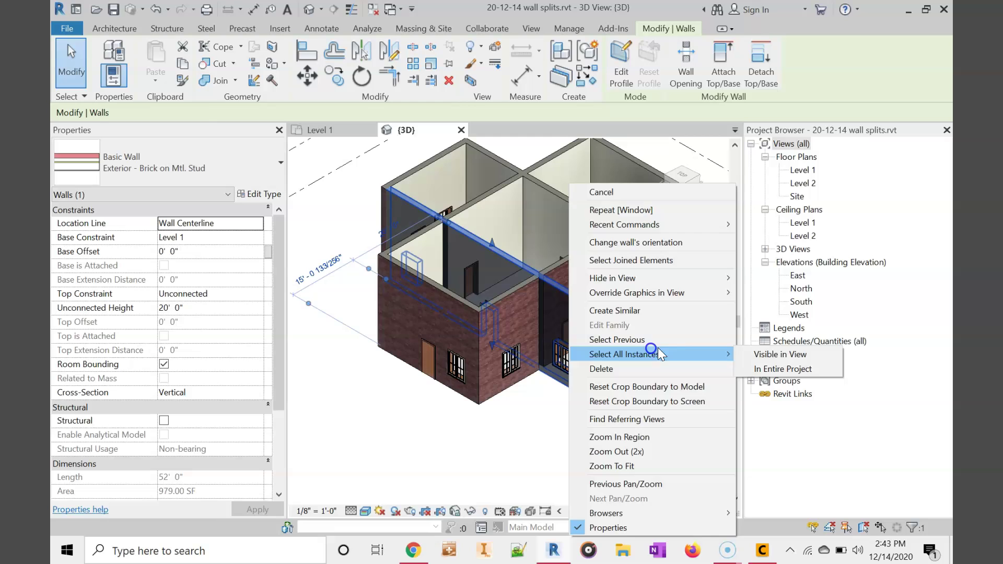
{"action": "left_click", "coordinate": [780, 354]}
{"action": "left_click", "coordinate": [246, 293]}
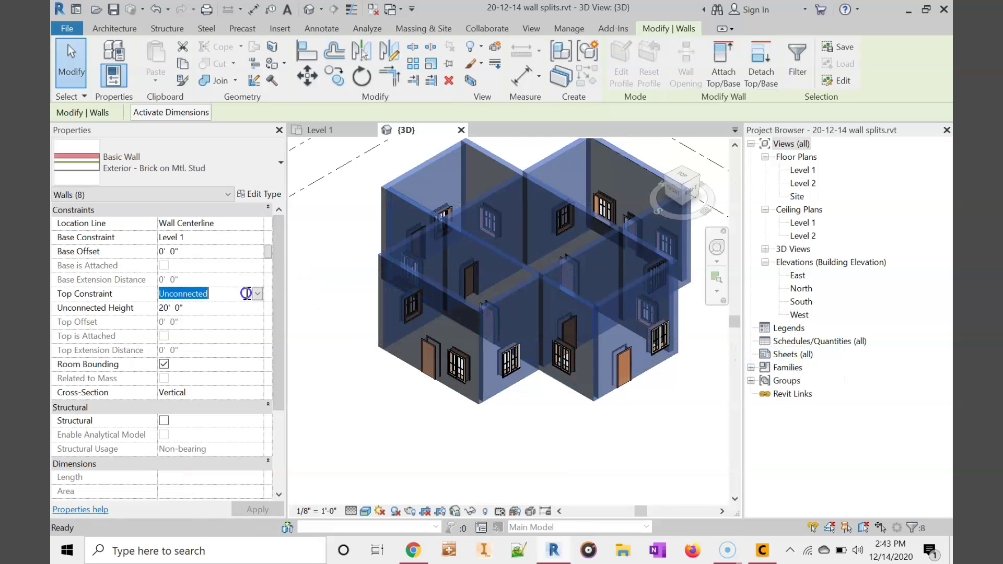
{"action": "left_click", "coordinate": [258, 293]}
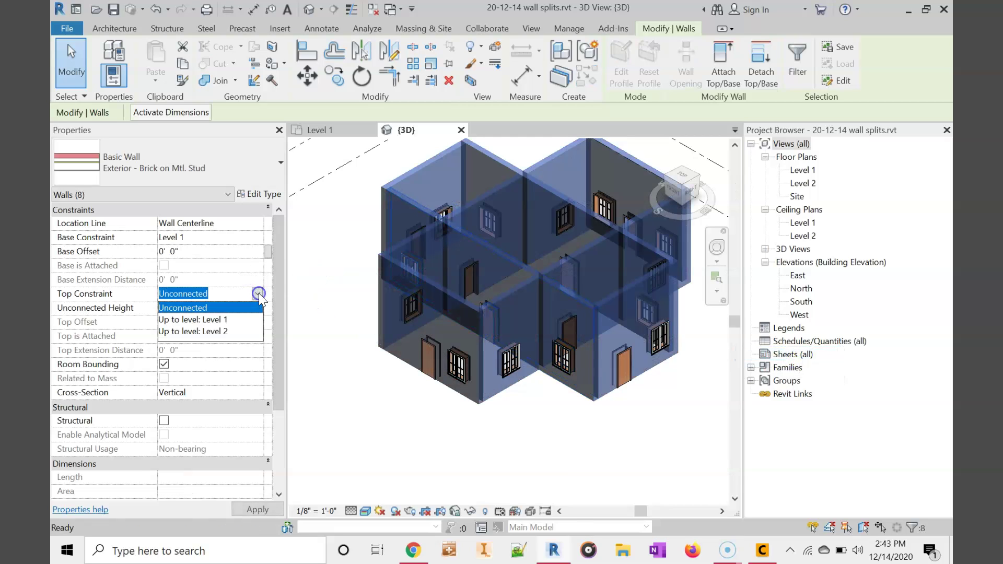
{"action": "left_click", "coordinate": [244, 332]}
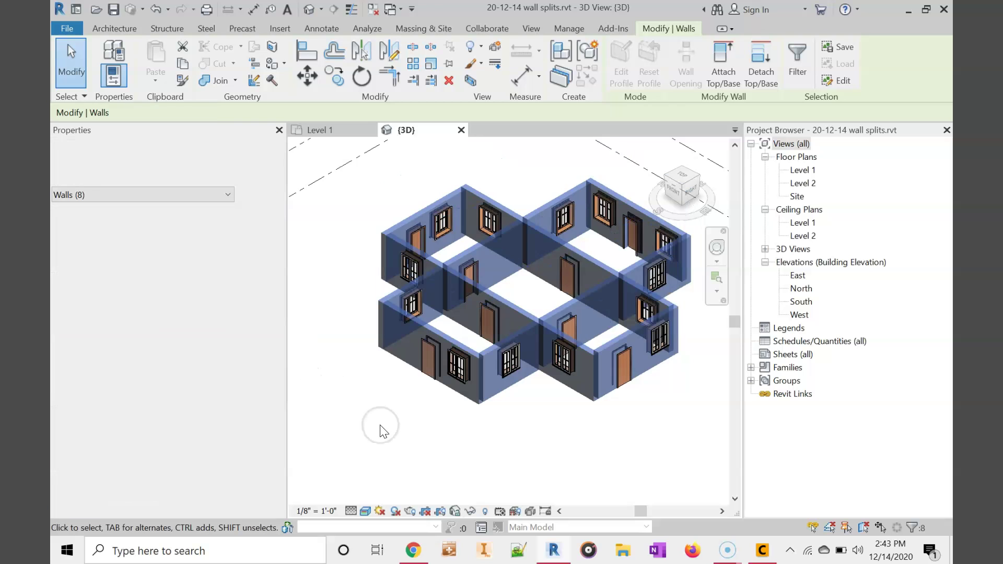
{"action": "left_click", "coordinate": [378, 426]}
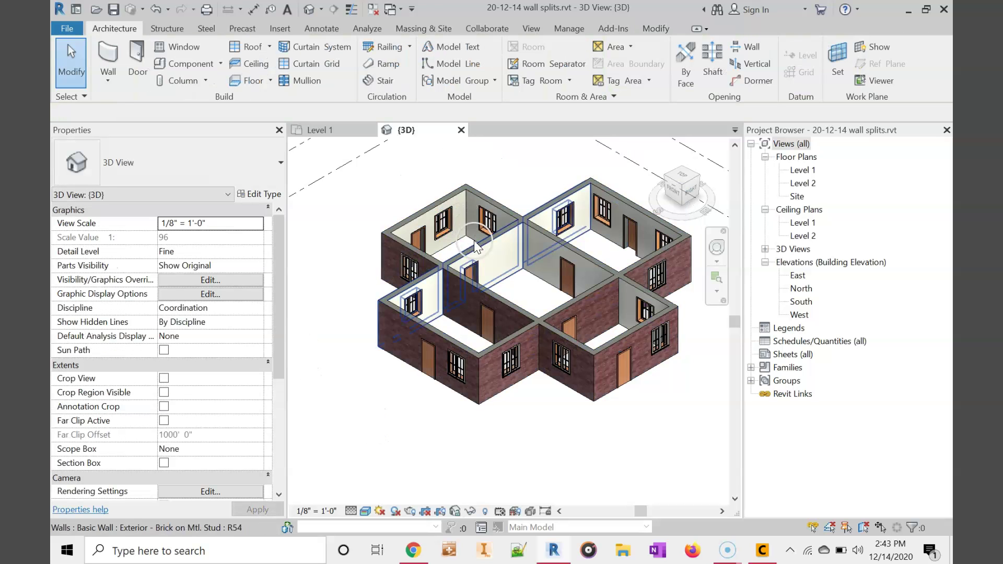
{"action": "left_click", "coordinate": [354, 420]}
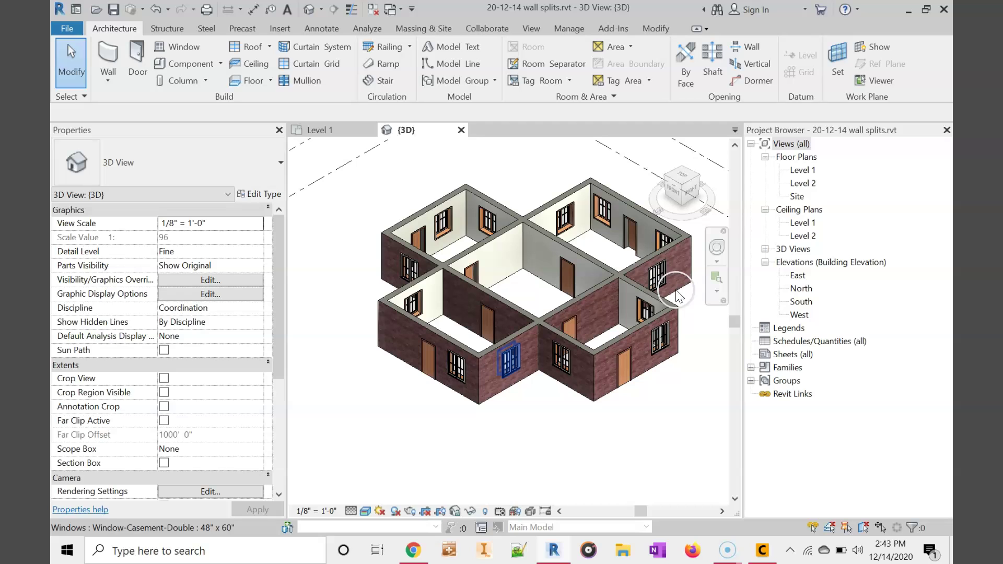
In the Level 1 plan, change the middle and bottom horizontal walls to Exterior - SIDING
{"action": "left_click", "coordinate": [808, 184]}
{"action": "double_click", "coordinate": [804, 170]}
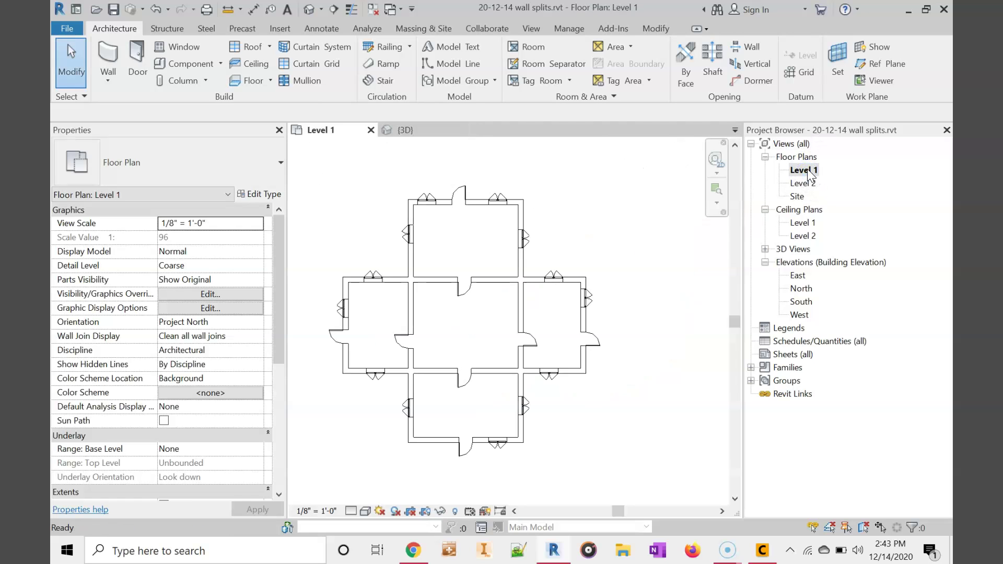
{"action": "left_click", "coordinate": [400, 372]}
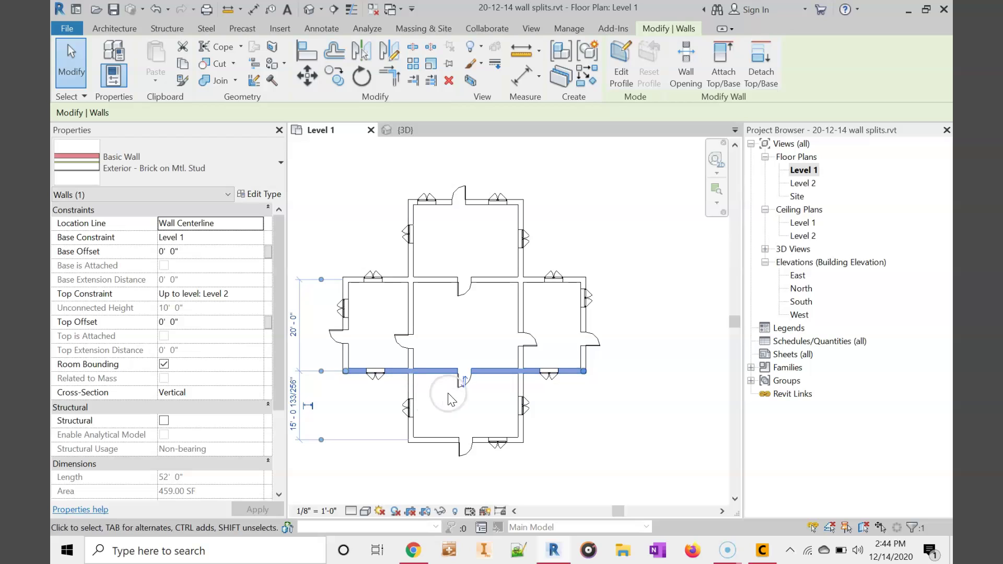
{"action": "left_click", "coordinate": [442, 441]}
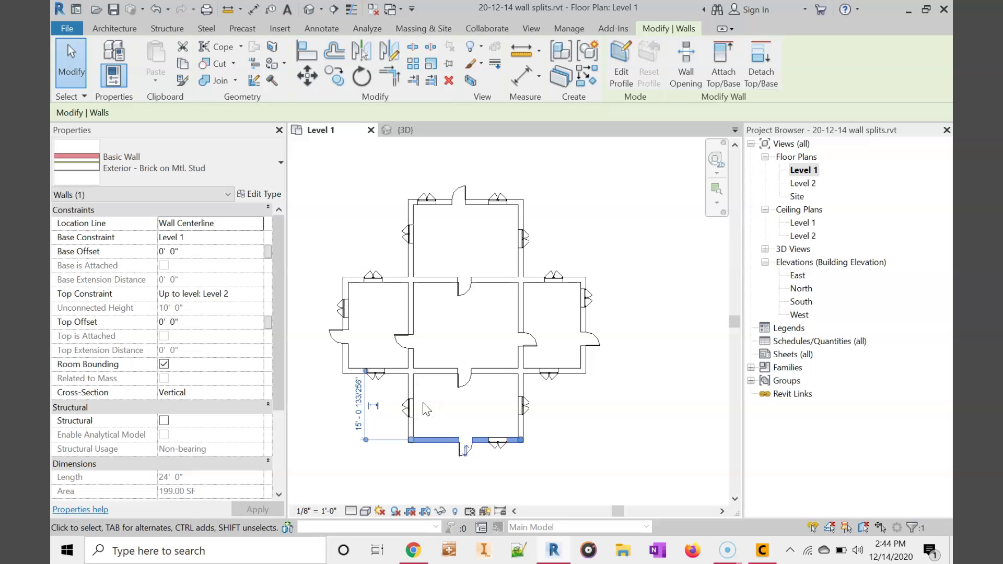
{"action": "left_click", "coordinate": [397, 373], "text": "ctrl"}
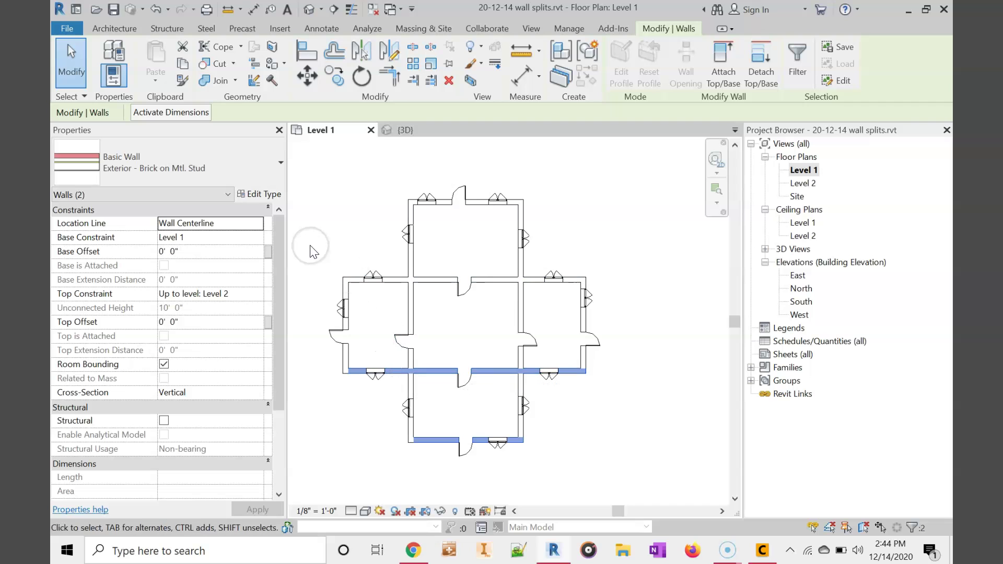
{"action": "left_click", "coordinate": [189, 171]}
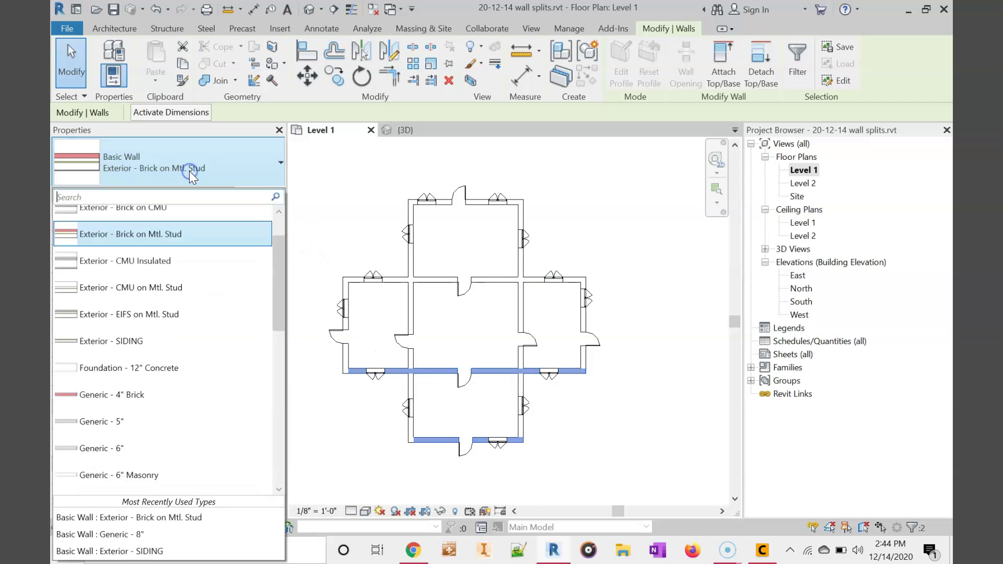
{"action": "left_click", "coordinate": [217, 343]}
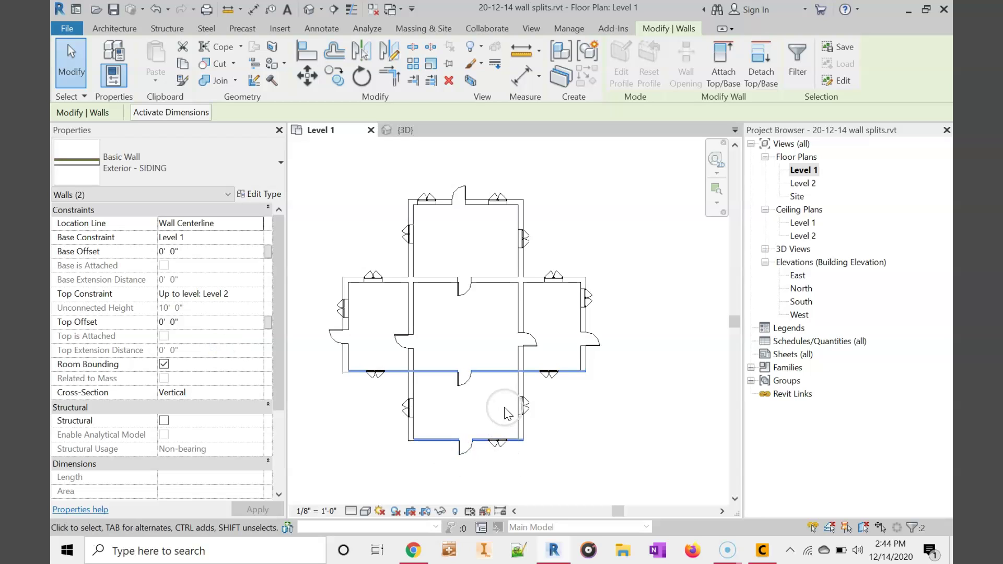
Clear the wall selection and zoom the Level 1 plan in on the interior wall crossing
{"action": "left_click", "coordinate": [520, 384]}
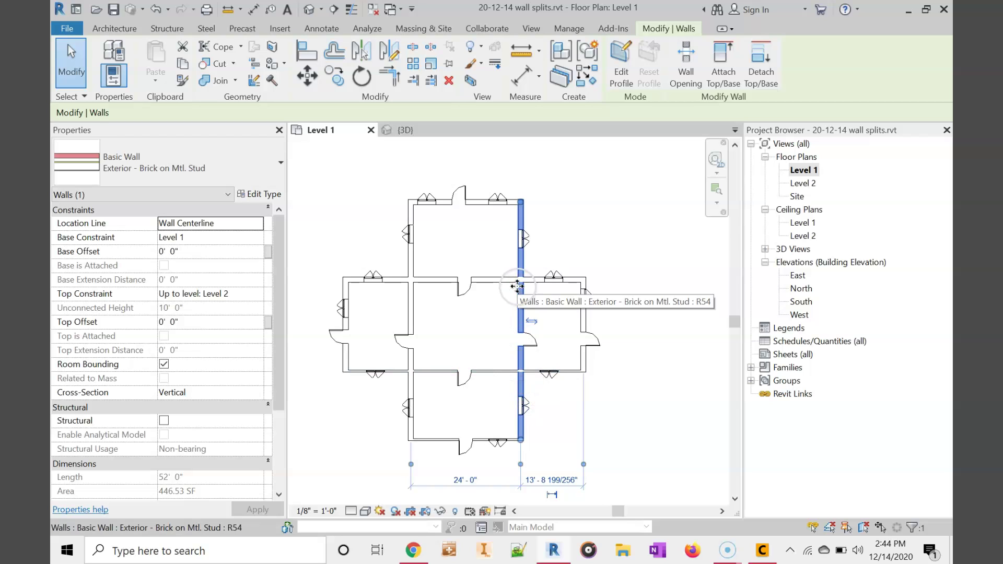
{"action": "left_click", "coordinate": [600, 410]}
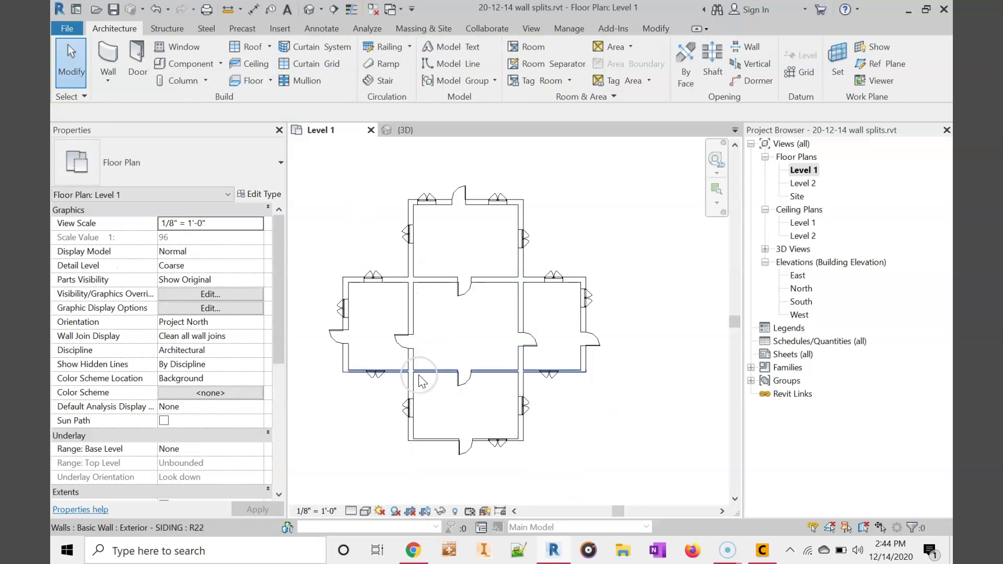
{"action": "scroll", "coordinate": [418, 380], "scroll_direction": "up", "scroll_amount": 2}
{"action": "scroll", "coordinate": [417, 380], "scroll_direction": "up", "scroll_amount": 2}
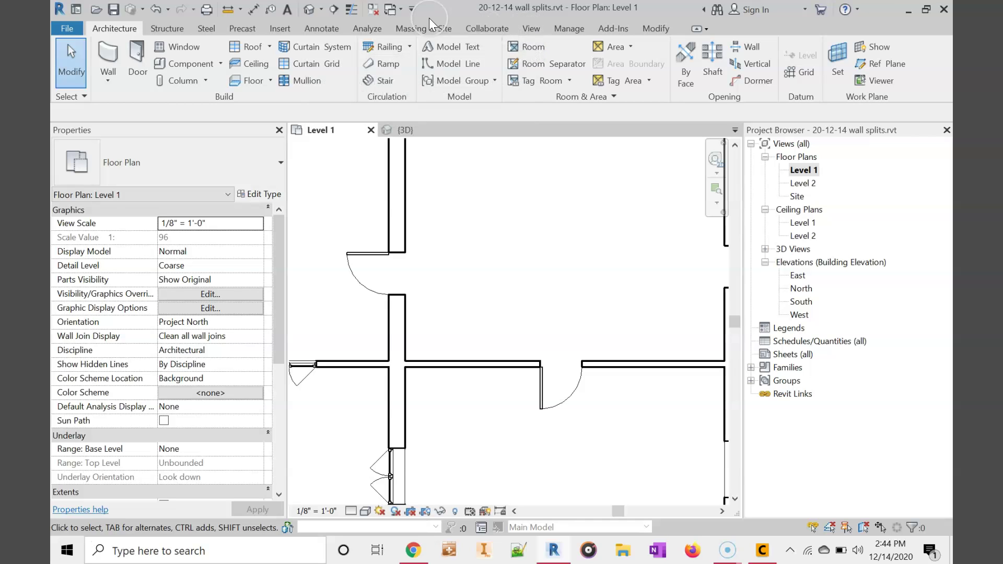
Use Split Element to split the vertical and horizontal brick walls at the interior junction
{"action": "left_click", "coordinate": [647, 25]}
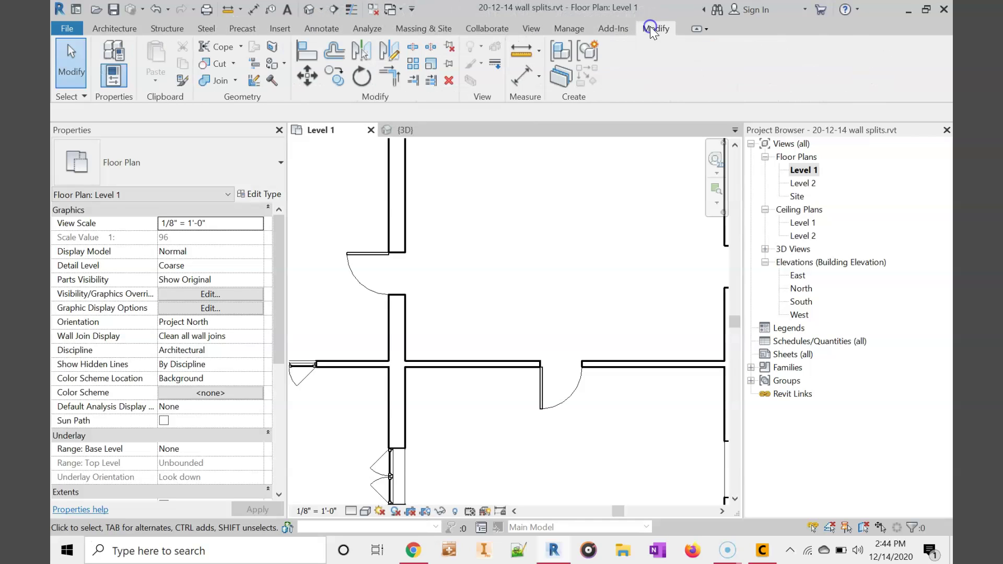
{"action": "left_click", "coordinate": [416, 48]}
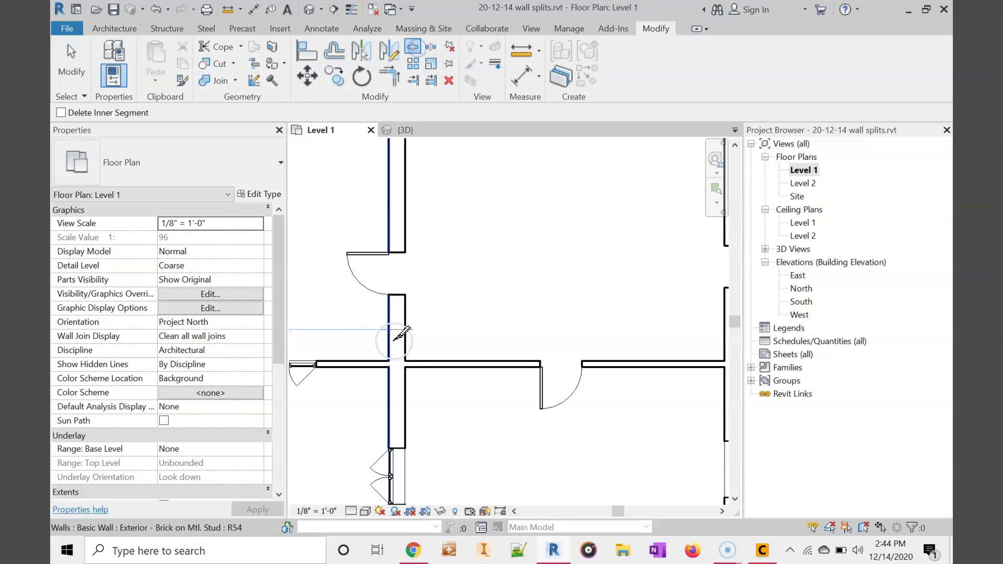
{"action": "scroll", "coordinate": [396, 363], "scroll_direction": "up", "scroll_amount": 3}
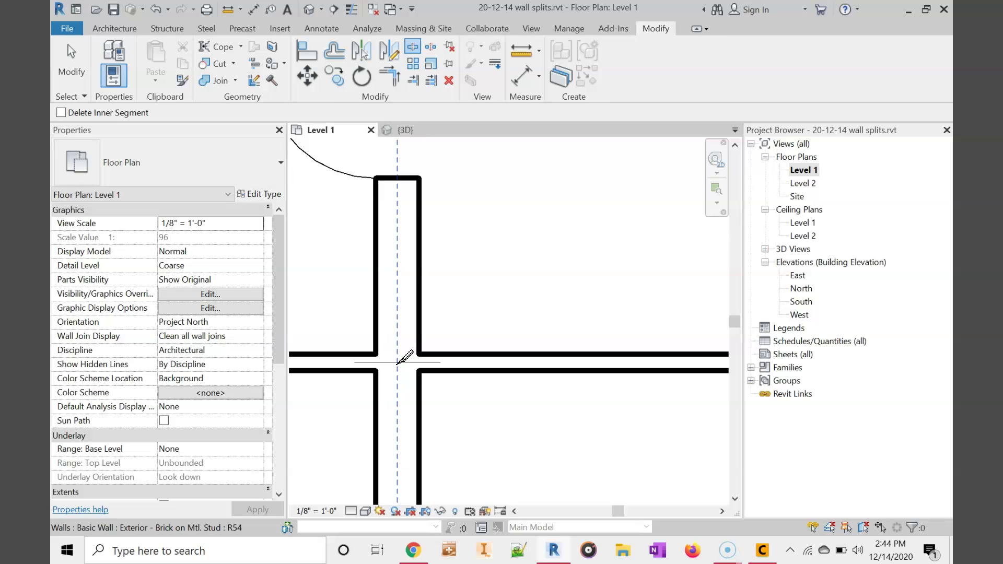
{"action": "scroll", "coordinate": [397, 362], "scroll_direction": "up", "scroll_amount": 1}
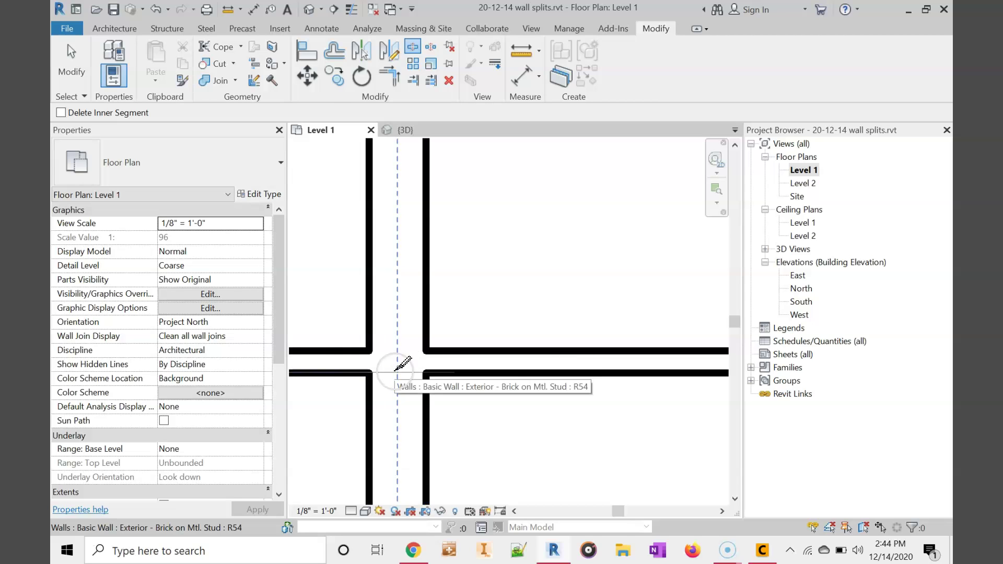
{"action": "left_click", "coordinate": [396, 368]}
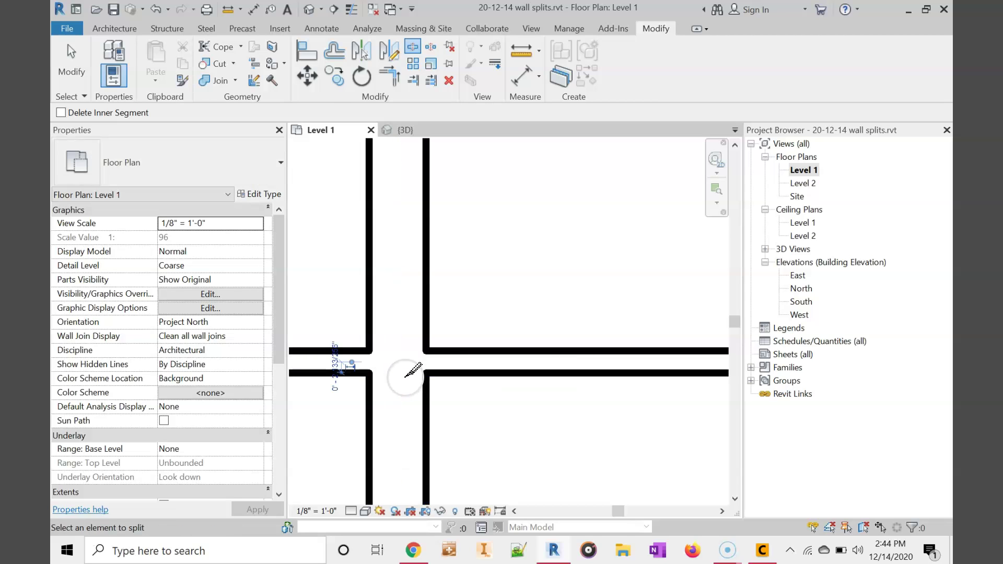
{"action": "scroll", "coordinate": [414, 371], "scroll_direction": "up", "scroll_amount": 4}
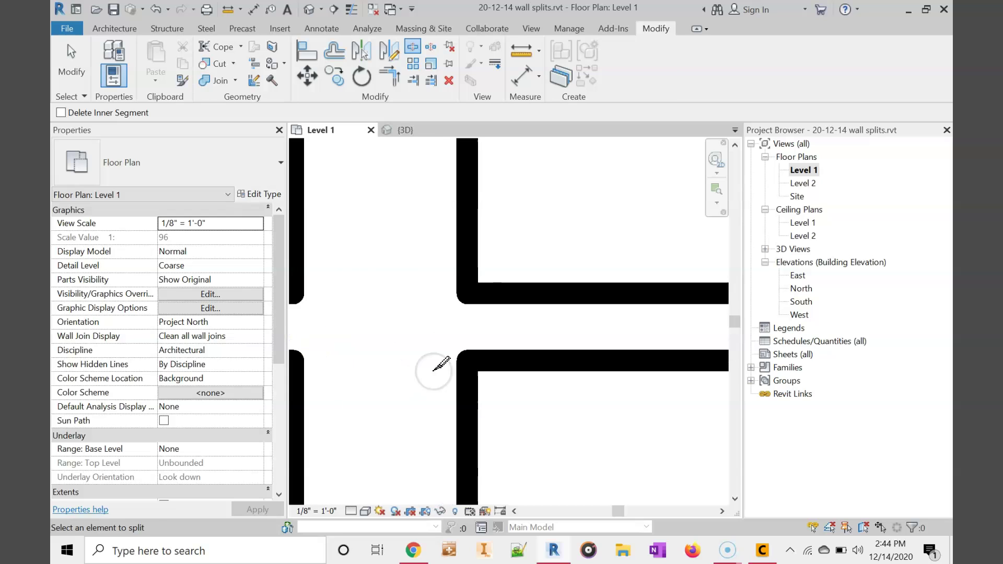
{"action": "left_click", "coordinate": [466, 371]}
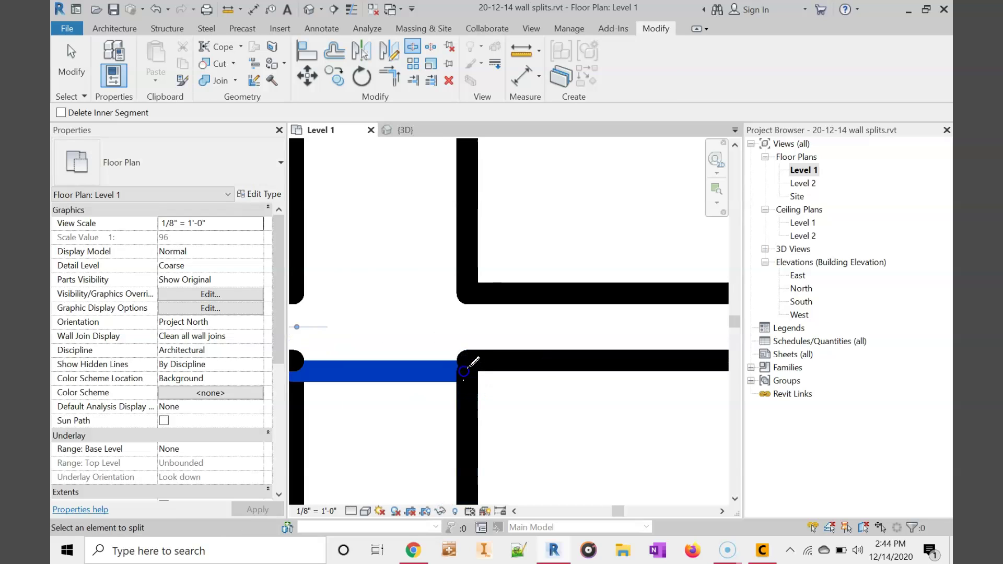
{"action": "scroll", "coordinate": [473, 362], "scroll_direction": "down", "scroll_amount": 5}
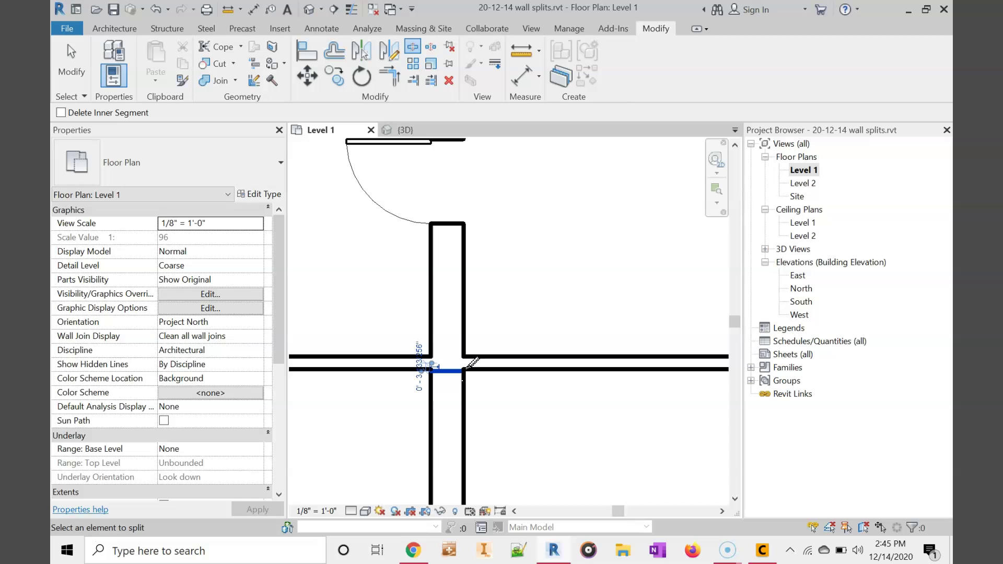
{"action": "scroll", "coordinate": [468, 311], "scroll_direction": "down", "scroll_amount": 3}
{"action": "key", "text": "Escape"}
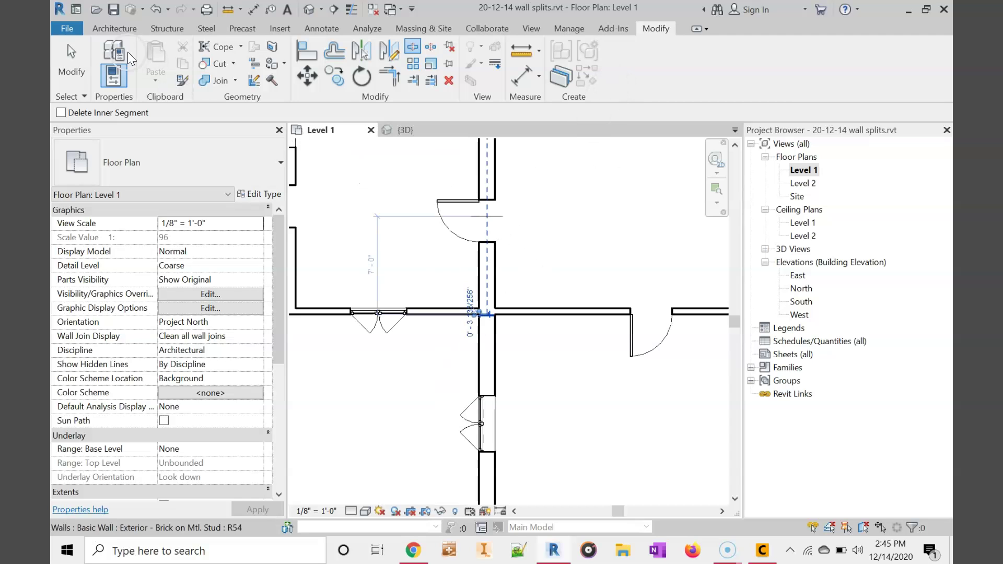
Change the 14' 9" wall segment below the junction to Basic Wall: Exterior - SIDING
{"action": "left_click", "coordinate": [485, 349]}
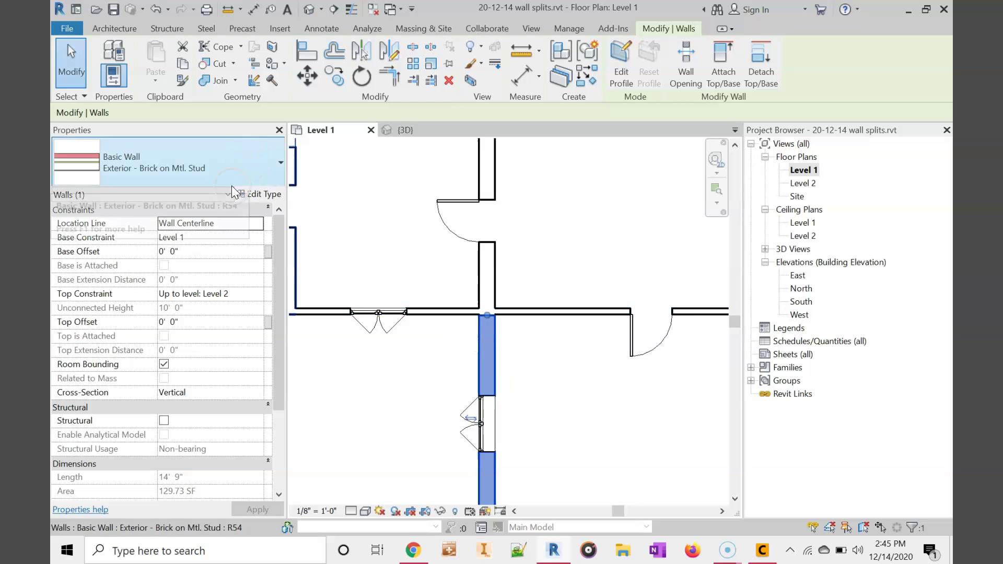
{"action": "left_click", "coordinate": [245, 180]}
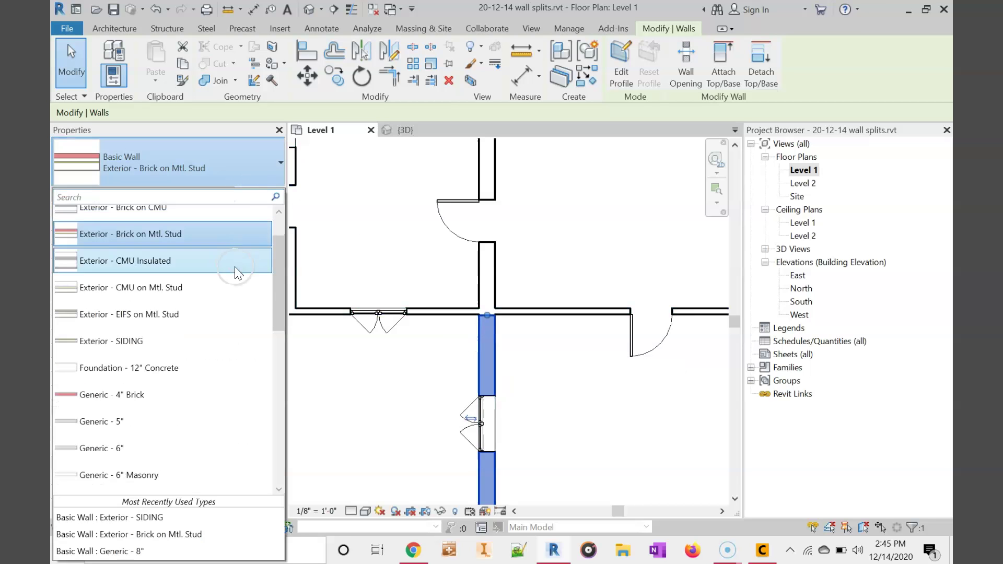
{"action": "left_click", "coordinate": [222, 339]}
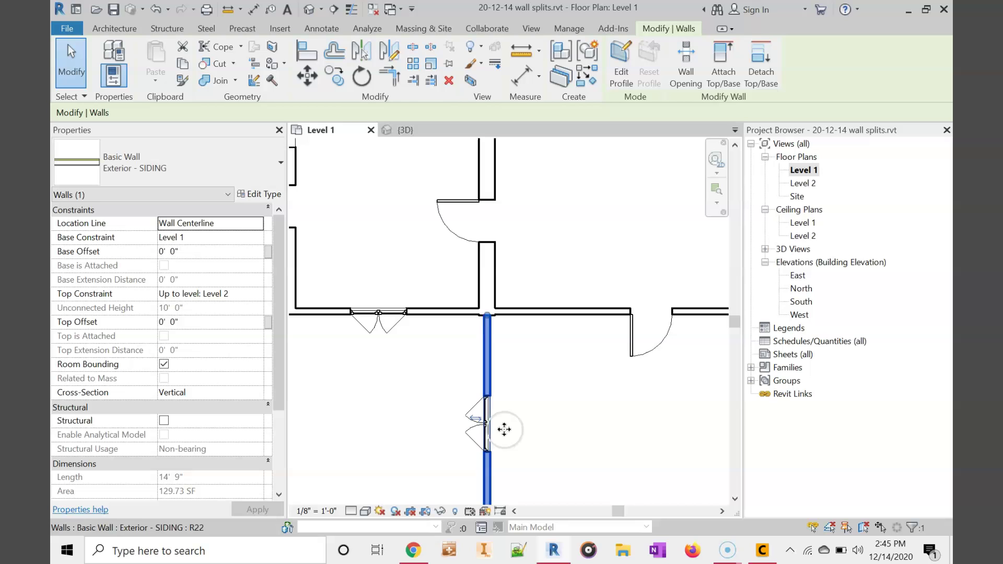
{"action": "scroll", "coordinate": [504, 426], "scroll_direction": "down", "scroll_amount": 2}
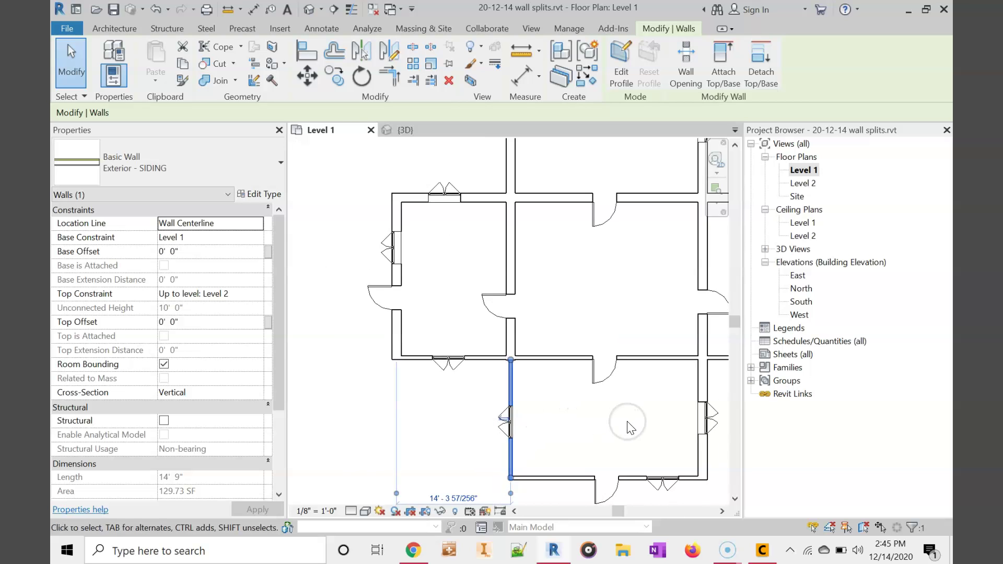
Pan to the next intersection and split the brick wall at that junction
{"action": "middle_click_drag", "start_coordinate": [632, 426], "coordinate": [502, 419]}
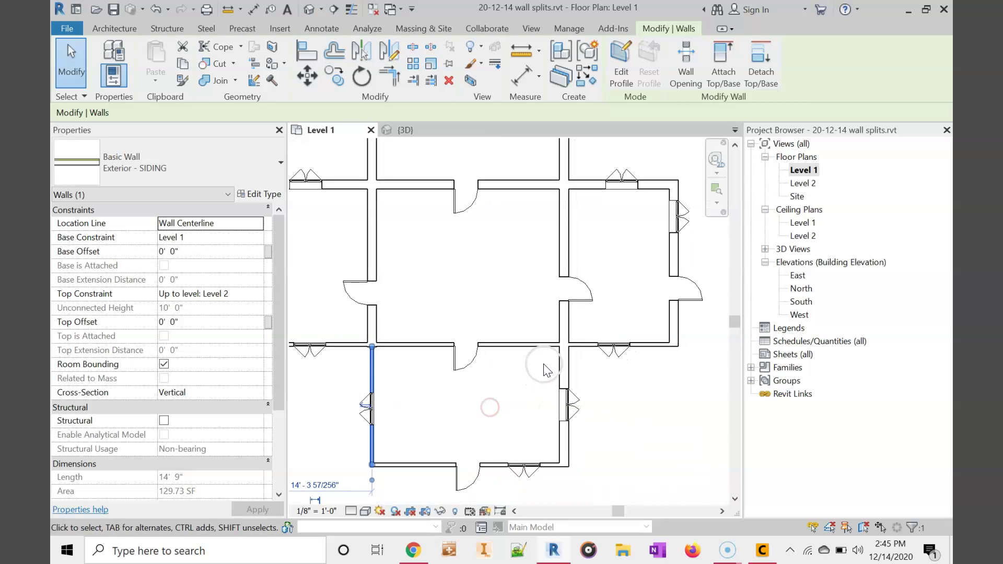
{"action": "scroll", "coordinate": [553, 367], "scroll_direction": "up", "scroll_amount": 4}
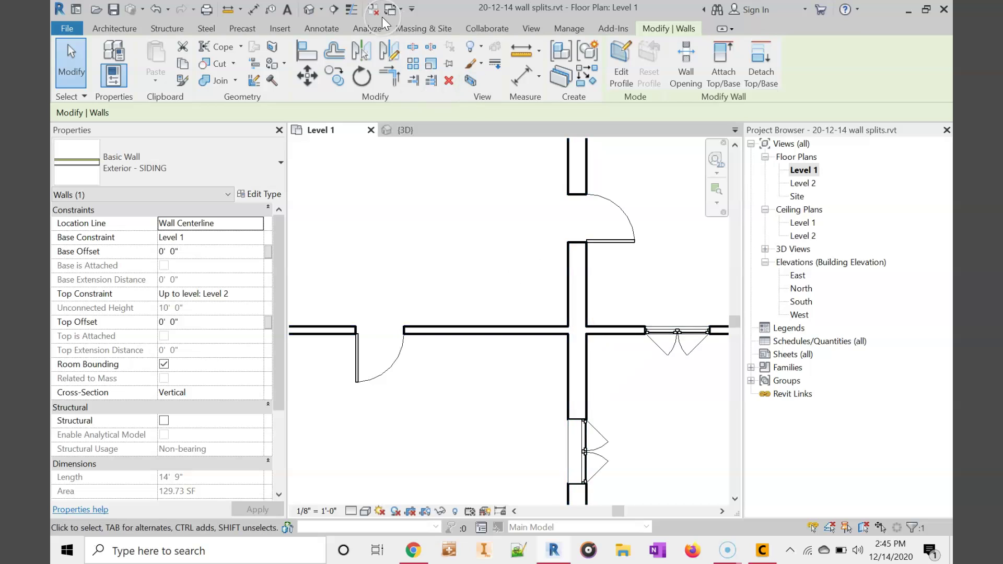
{"action": "left_click", "coordinate": [412, 46]}
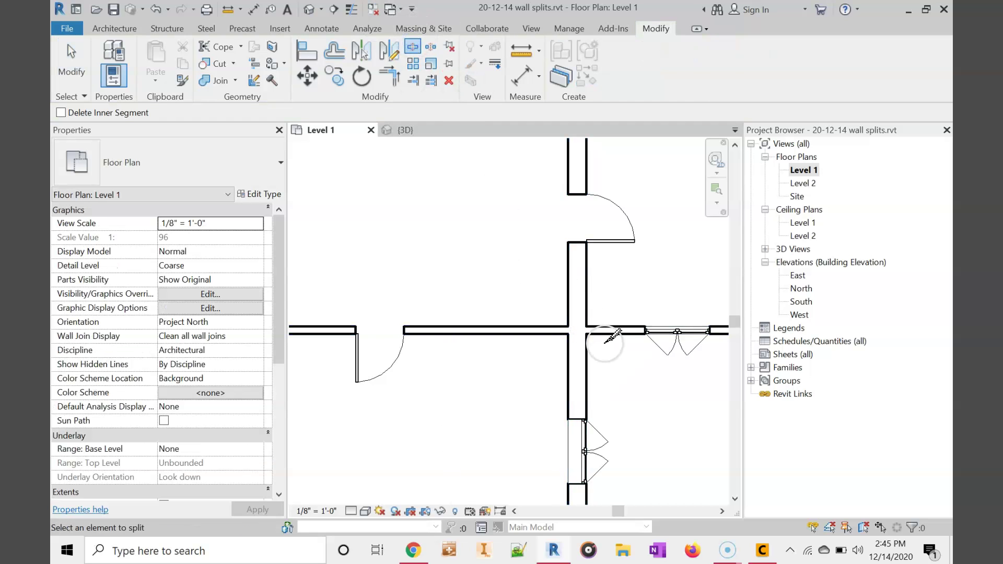
{"action": "scroll", "coordinate": [599, 335], "scroll_direction": "up", "scroll_amount": 3}
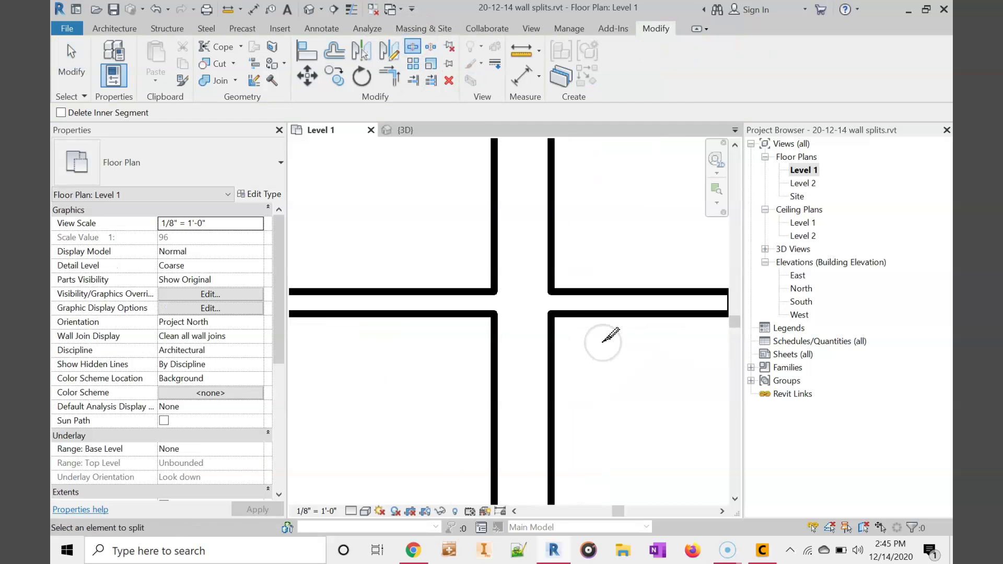
{"action": "left_click", "coordinate": [547, 316]}
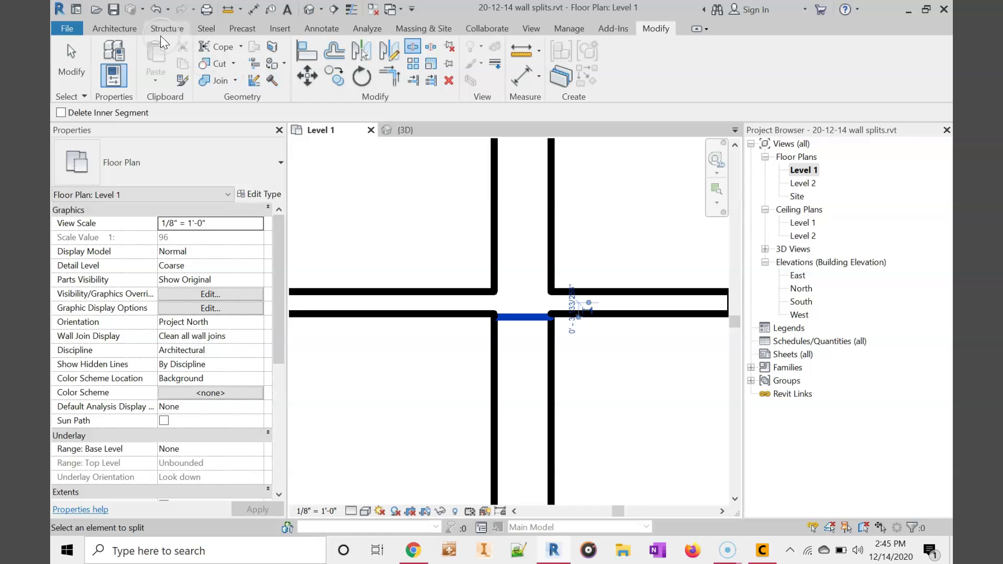
{"action": "left_click", "coordinate": [68, 55]}
Change the lower 14' 9" wall piece below the junction to Exterior - SIDING
{"action": "left_click", "coordinate": [522, 399]}
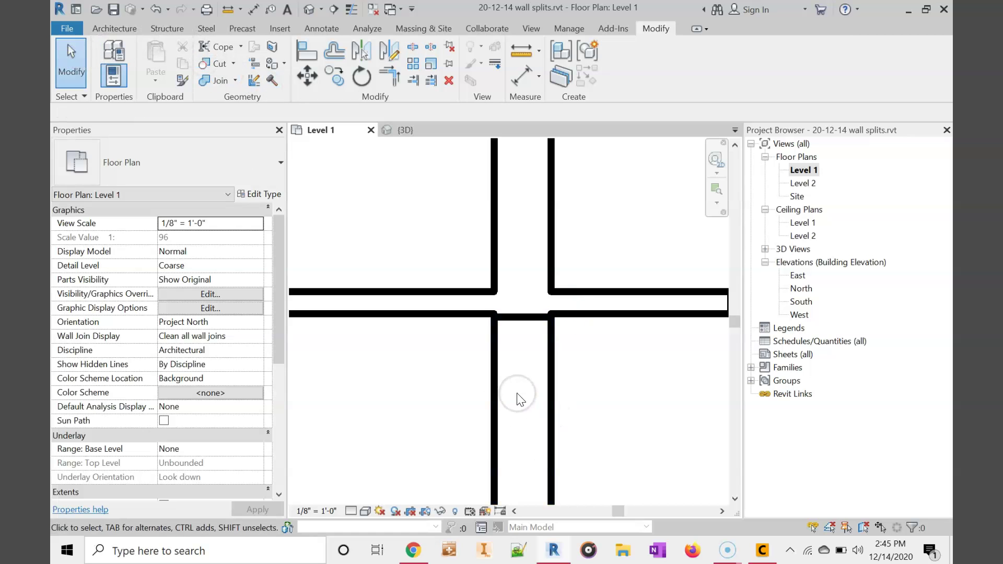
{"action": "left_click", "coordinate": [517, 392]}
{"action": "left_click", "coordinate": [494, 393]}
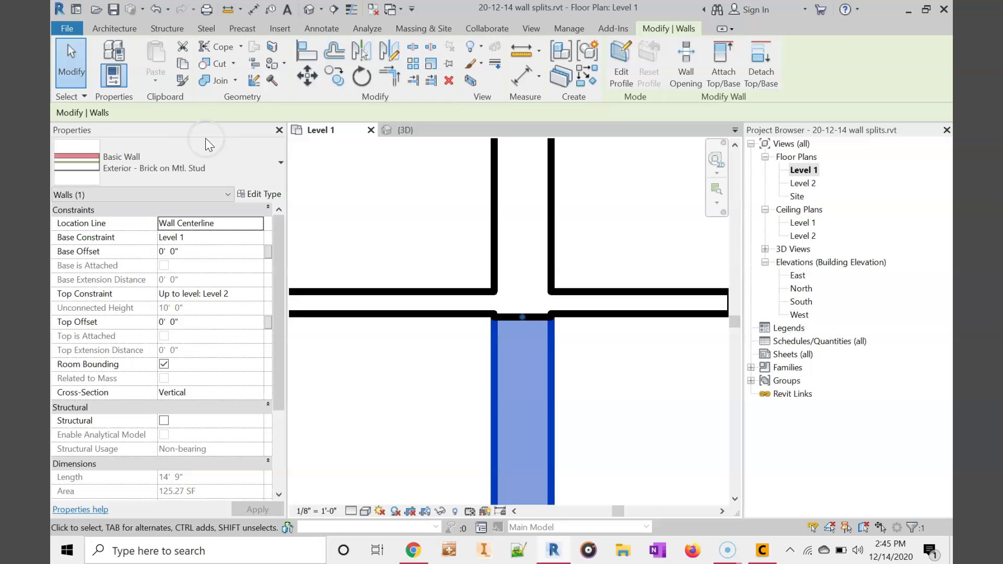
{"action": "left_click", "coordinate": [211, 156]}
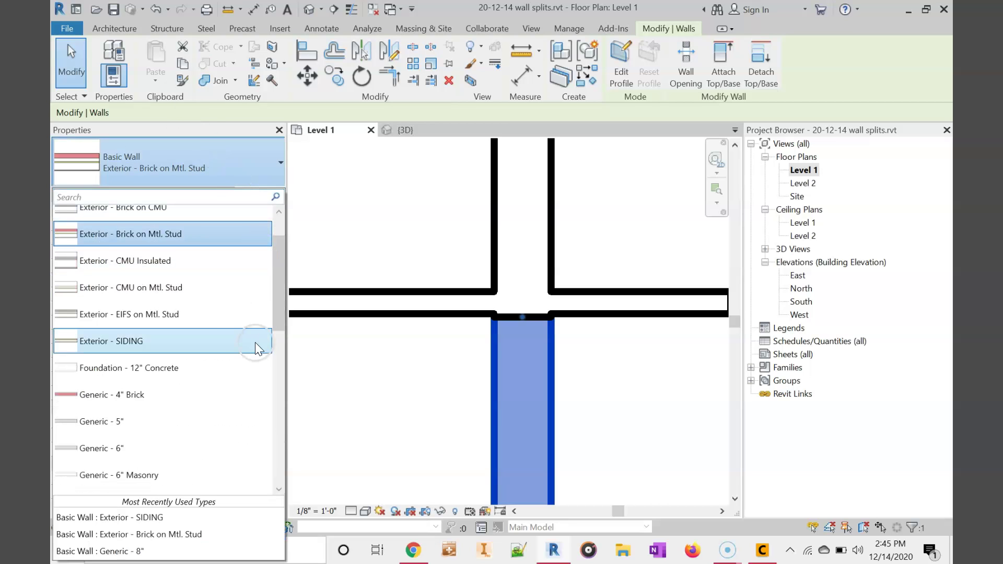
{"action": "left_click", "coordinate": [228, 340]}
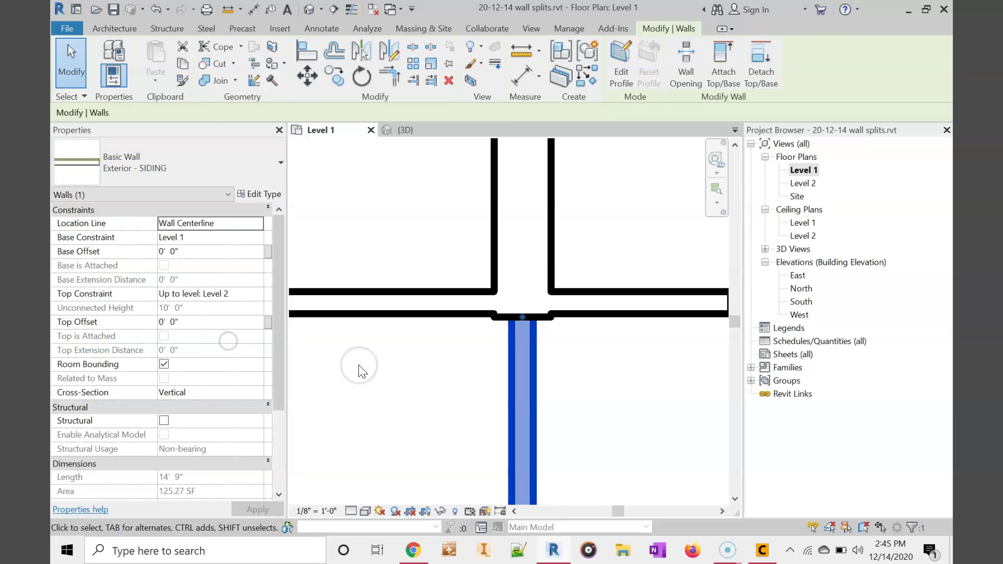
{"action": "scroll", "coordinate": [453, 386], "scroll_direction": "down", "scroll_amount": 2}
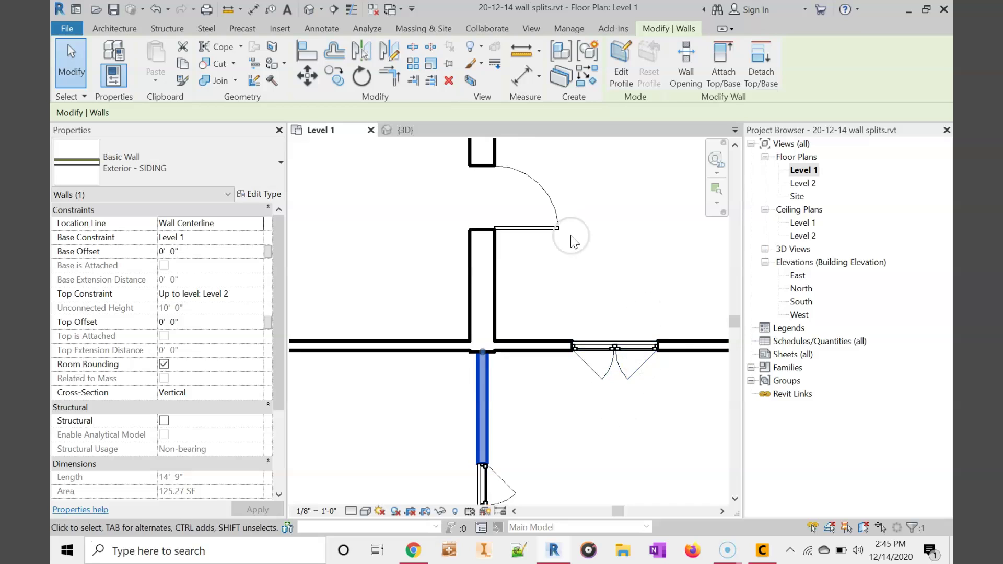
{"action": "left_click", "coordinate": [401, 130]}
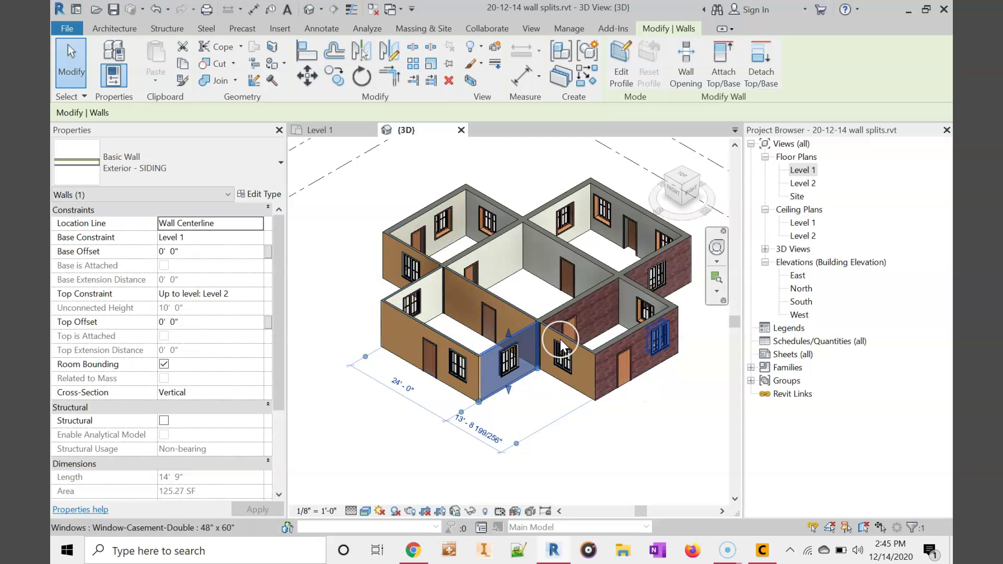
{"action": "scroll", "coordinate": [557, 341], "scroll_direction": "up", "scroll_amount": 2}
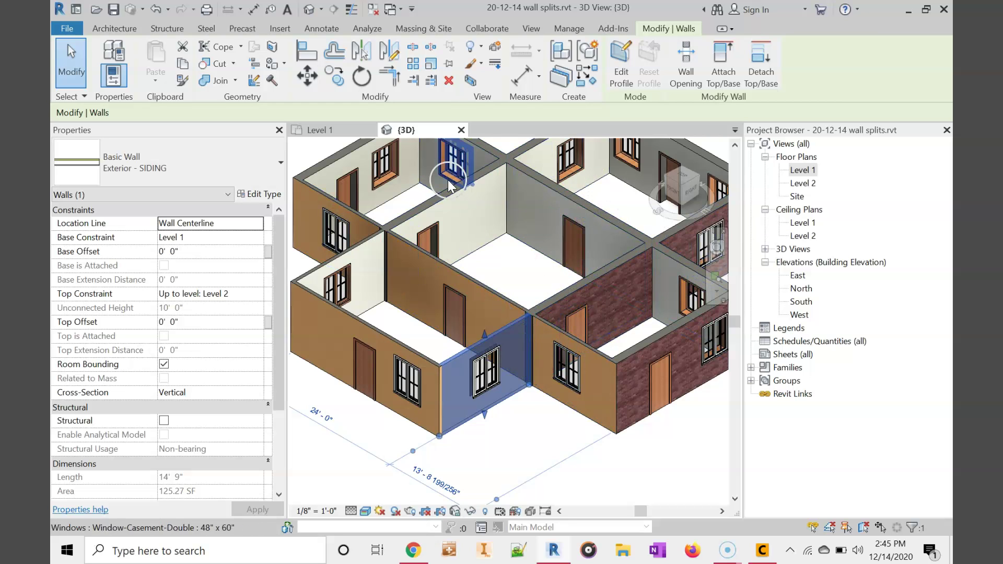
Back in the Level 1 plan, split the vertical and horizontal walls at the first interior junction
{"action": "left_click", "coordinate": [334, 131]}
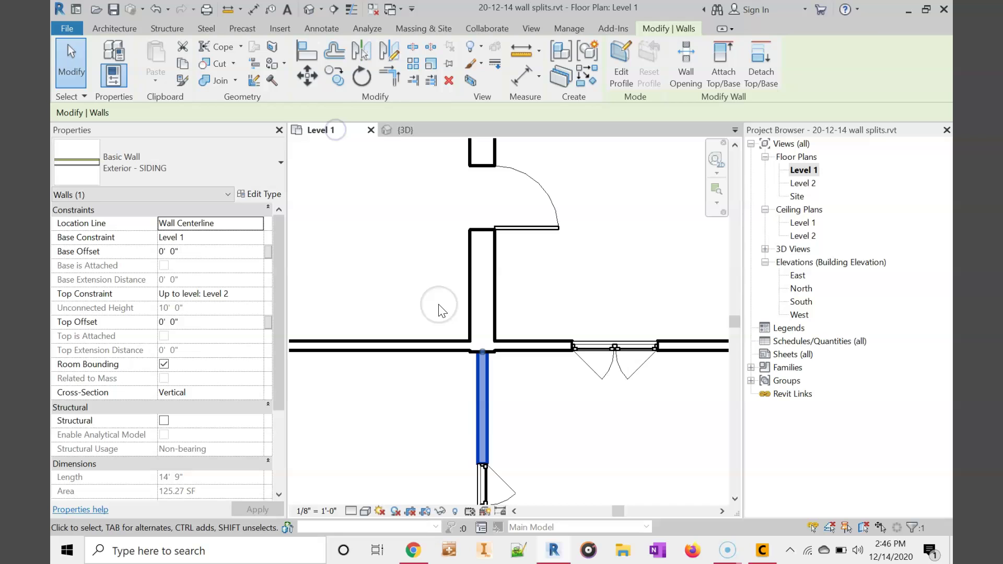
{"action": "scroll", "coordinate": [441, 308], "scroll_direction": "down", "scroll_amount": 1}
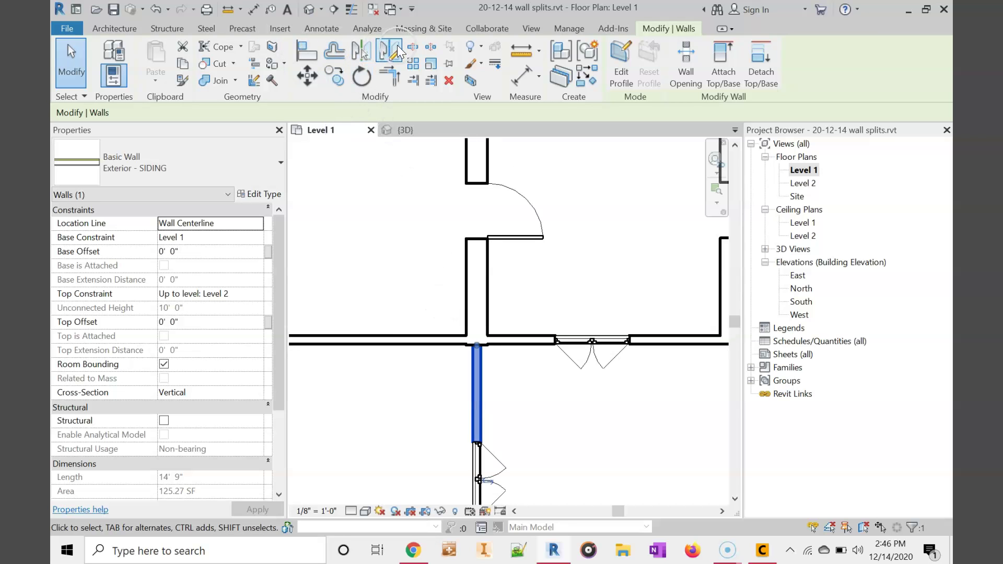
{"action": "left_click", "coordinate": [416, 53]}
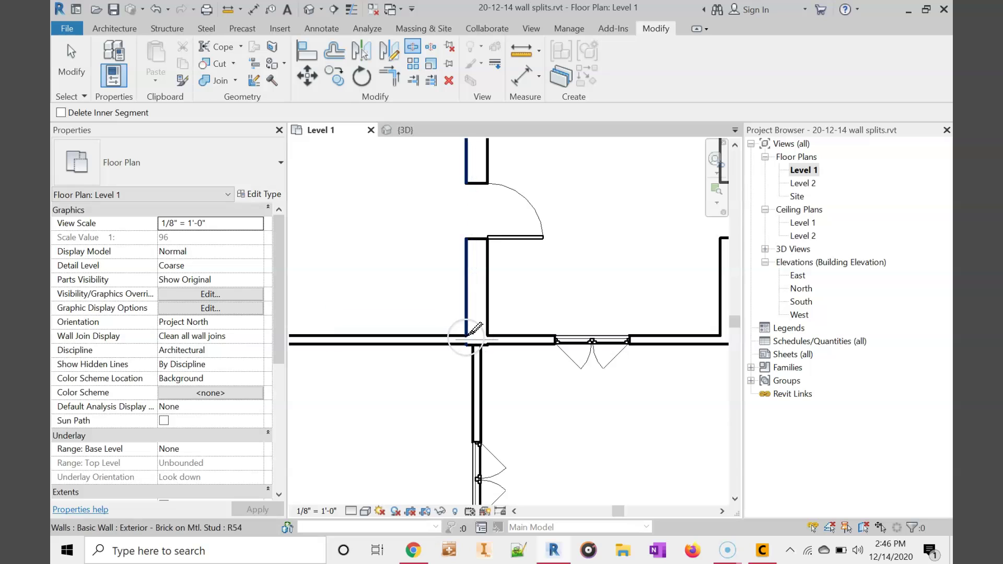
{"action": "scroll", "coordinate": [479, 324], "scroll_direction": "up", "scroll_amount": 4}
{"action": "scroll", "coordinate": [480, 324], "scroll_direction": "up", "scroll_amount": 2}
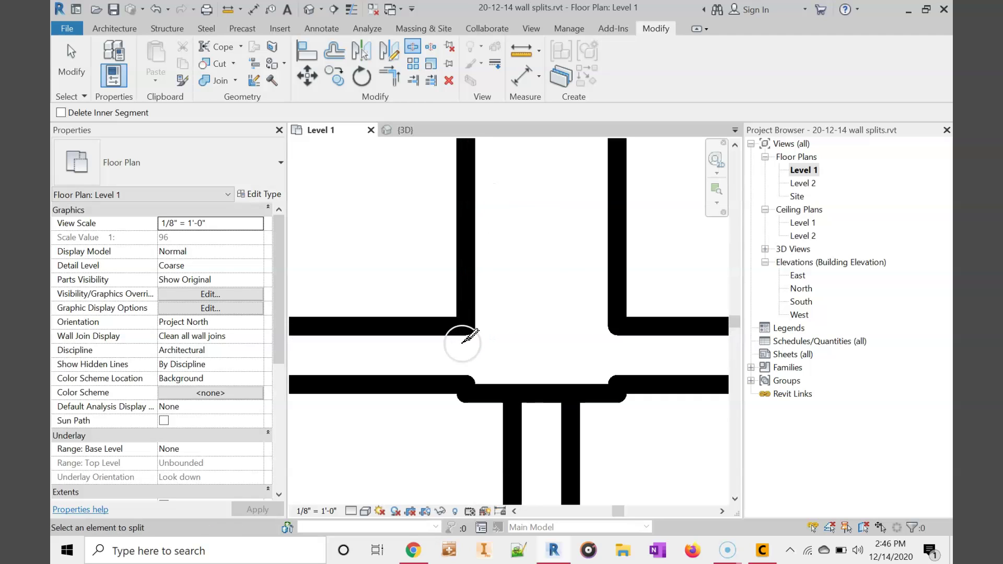
{"action": "left_click", "coordinate": [459, 341]}
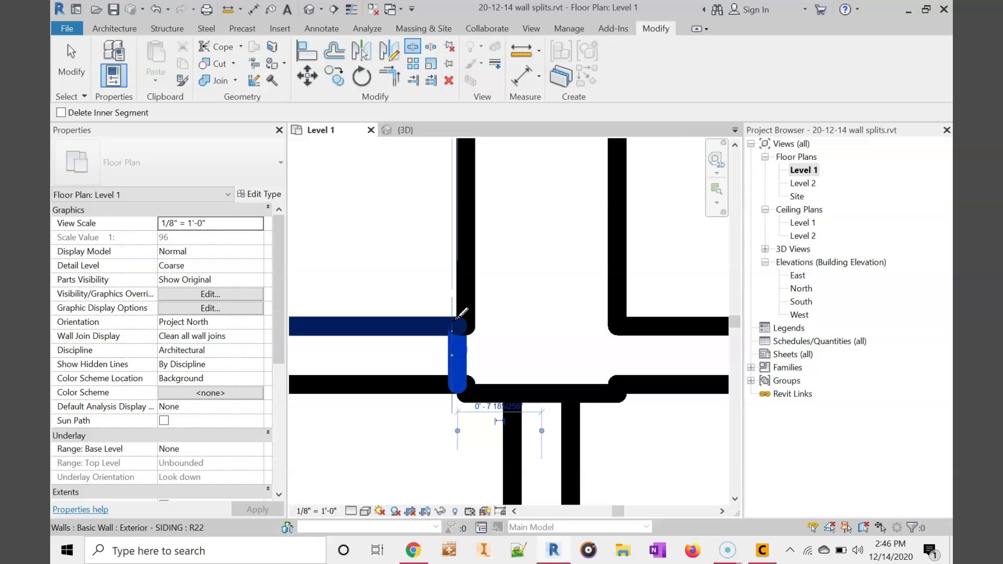
{"action": "left_click", "coordinate": [506, 315]}
{"action": "scroll", "coordinate": [522, 311], "scroll_direction": "down", "scroll_amount": 3}
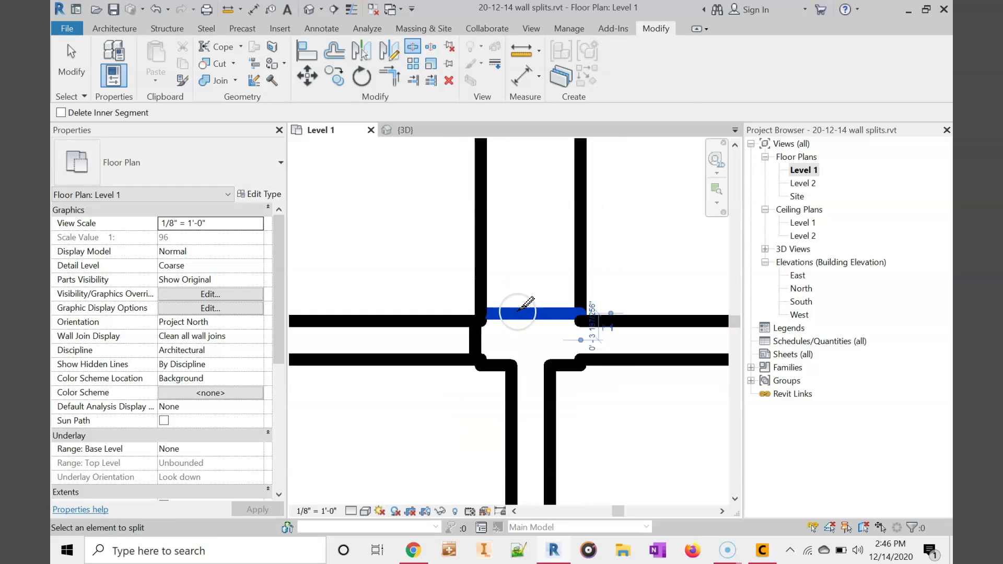
{"action": "scroll", "coordinate": [533, 302], "scroll_direction": "down", "scroll_amount": 2}
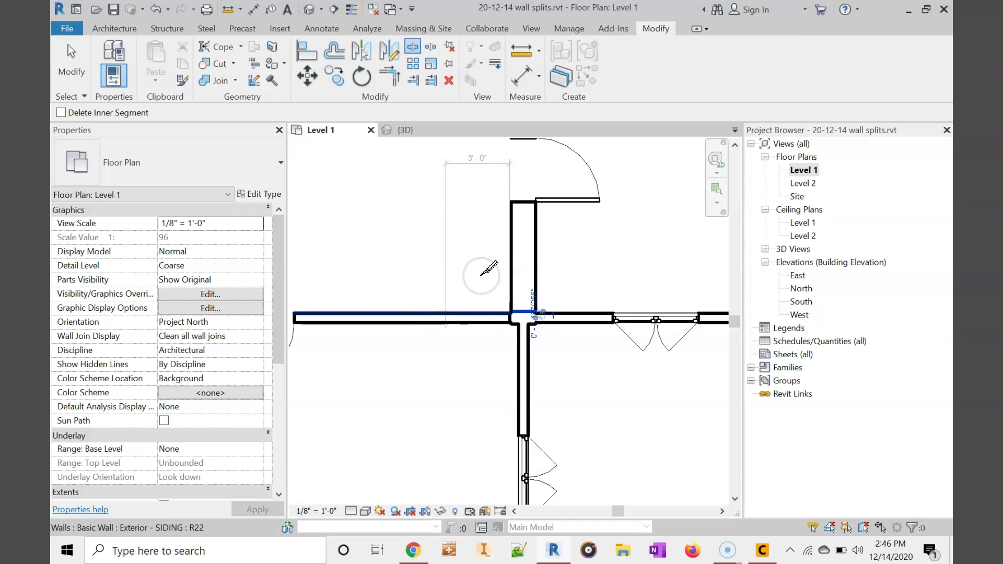
{"action": "scroll", "coordinate": [423, 319], "scroll_direction": "down", "scroll_amount": 3}
Pan over and split the walls at the second interior T-junction
{"action": "middle_click_drag", "start_coordinate": [416, 331], "coordinate": [619, 342]}
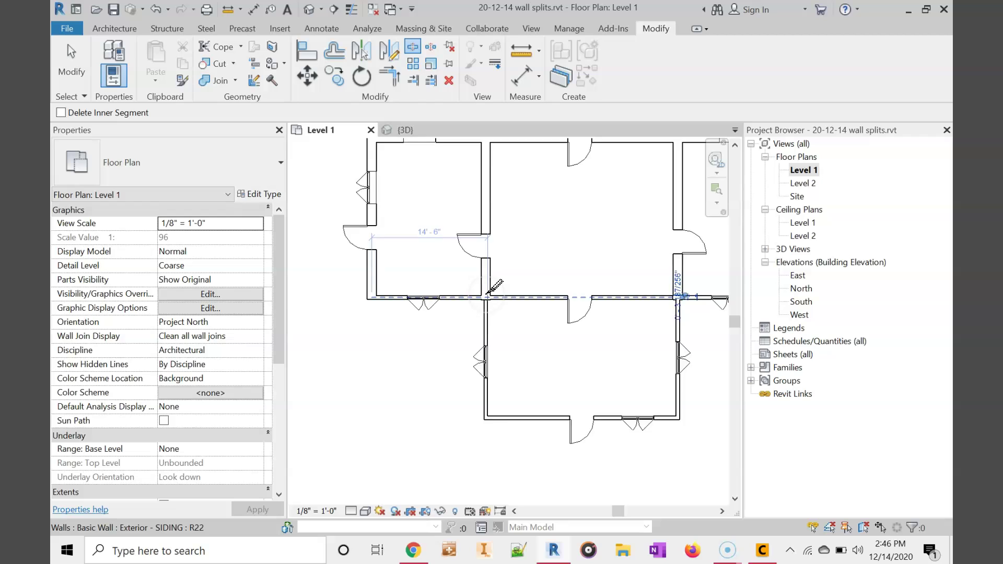
{"action": "scroll", "coordinate": [491, 289], "scroll_direction": "up", "scroll_amount": 3}
{"action": "scroll", "coordinate": [491, 290], "scroll_direction": "up", "scroll_amount": 3}
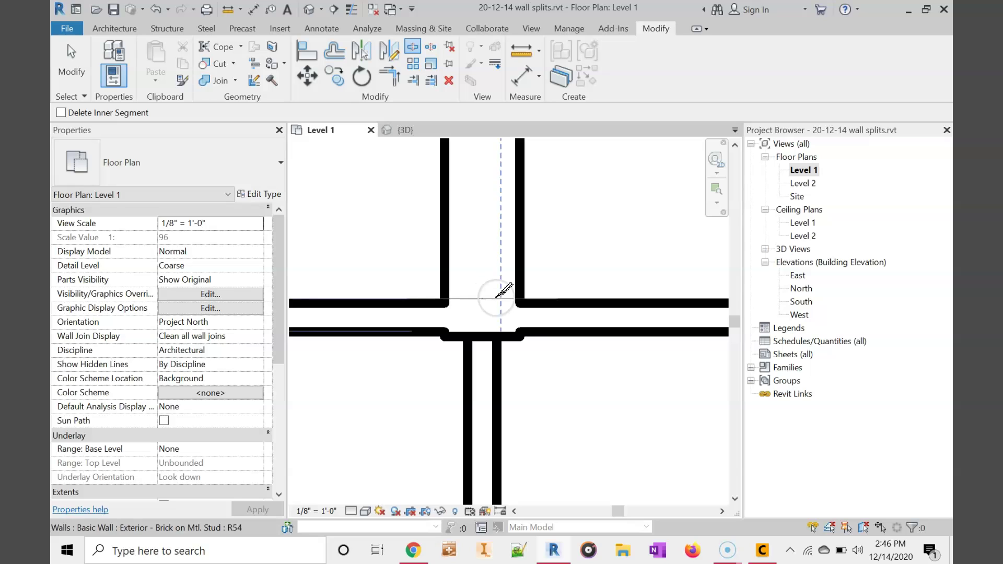
{"action": "left_click", "coordinate": [496, 296]}
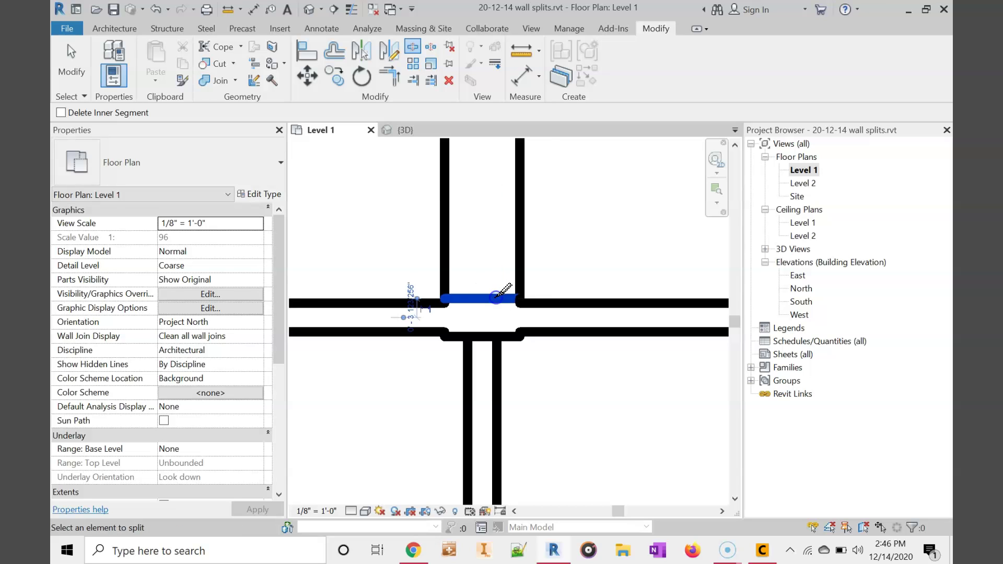
{"action": "left_click", "coordinate": [525, 314]}
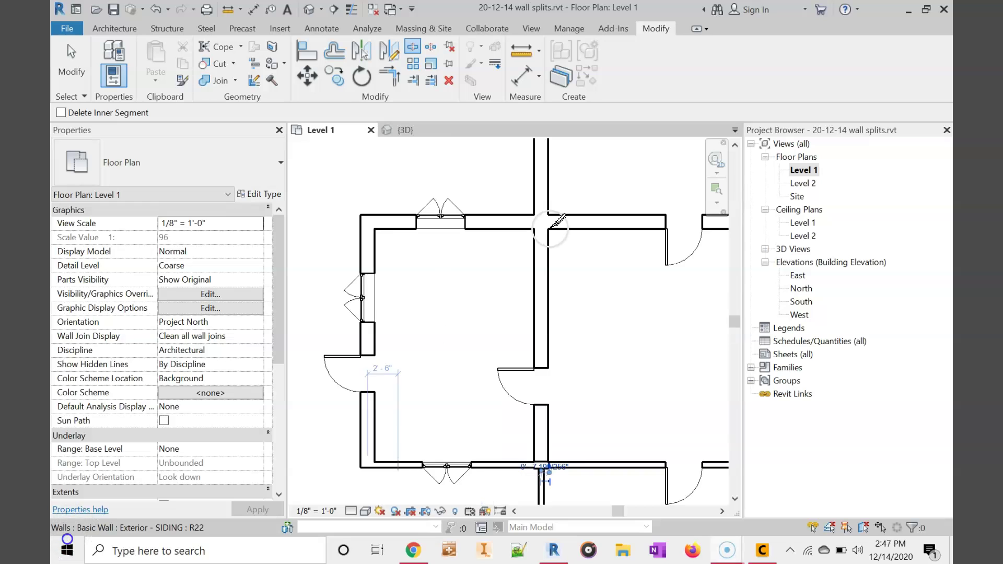
{"action": "scroll", "coordinate": [528, 229], "scroll_direction": "up", "scroll_amount": 4}
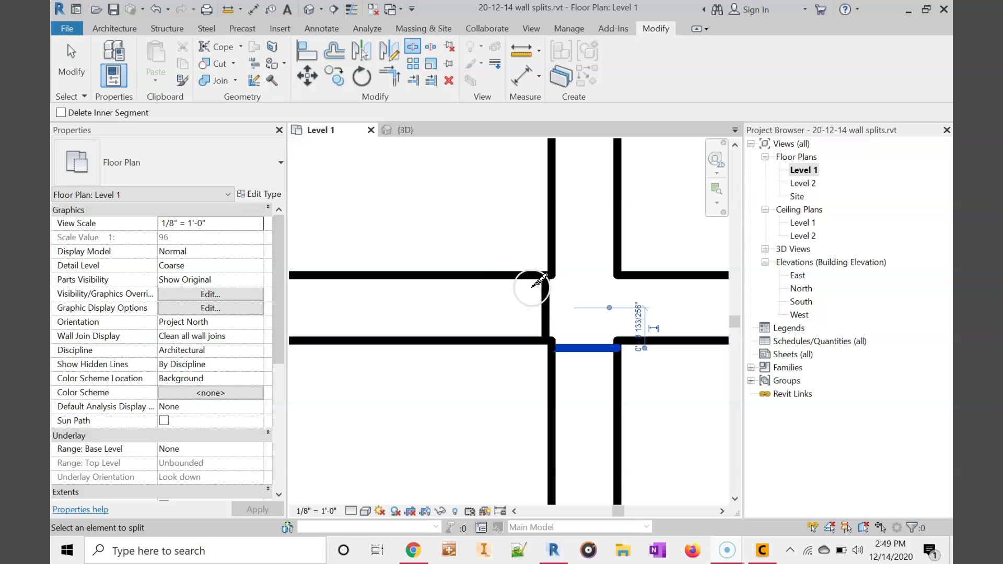
{"action": "scroll", "coordinate": [630, 351], "scroll_direction": "down", "scroll_amount": 6}
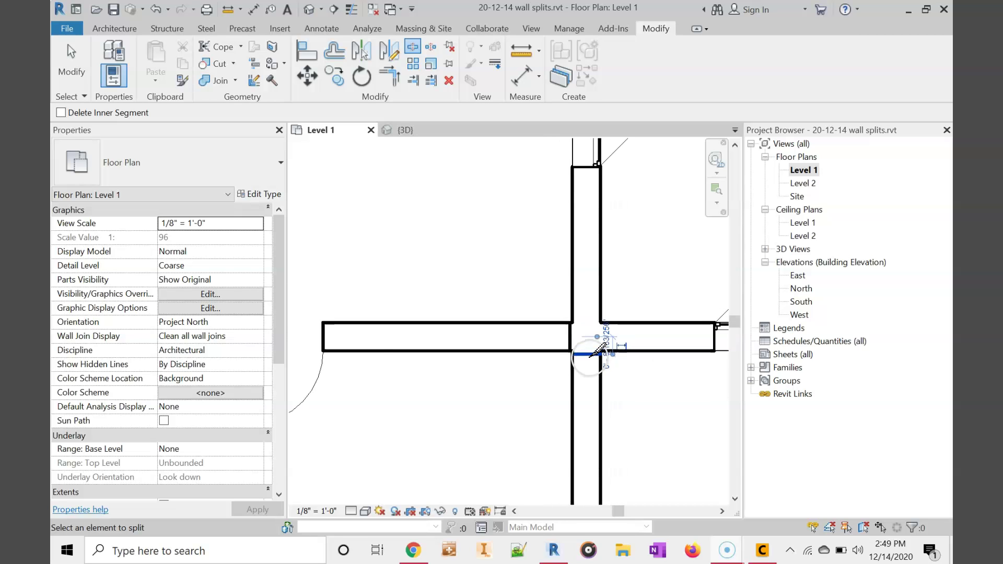
{"action": "scroll", "coordinate": [593, 349], "scroll_direction": "down", "scroll_amount": 1}
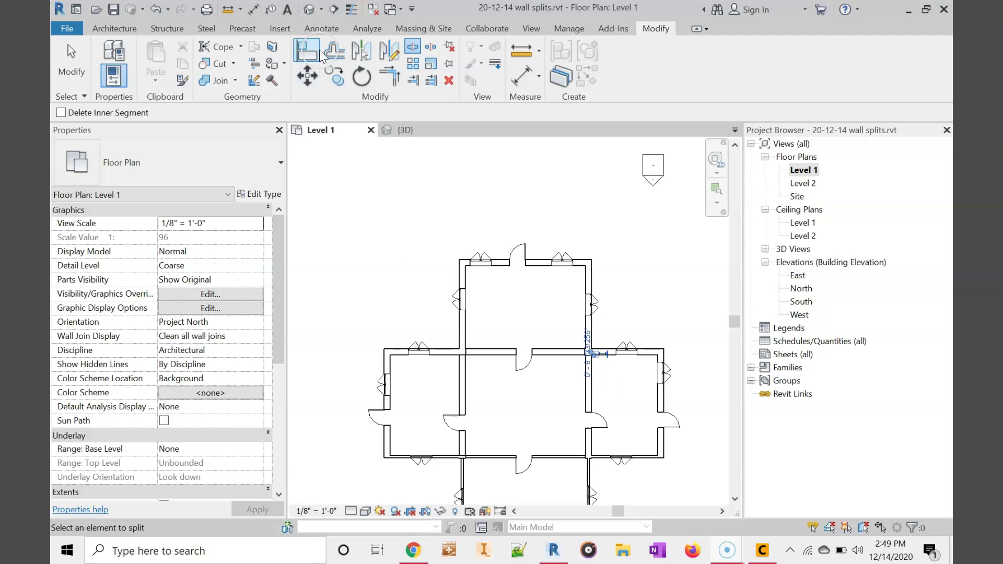
Change the left-room vertical interior wall and the lower horizontal interior wall to Generic - 5"
{"action": "left_click", "coordinate": [69, 58]}
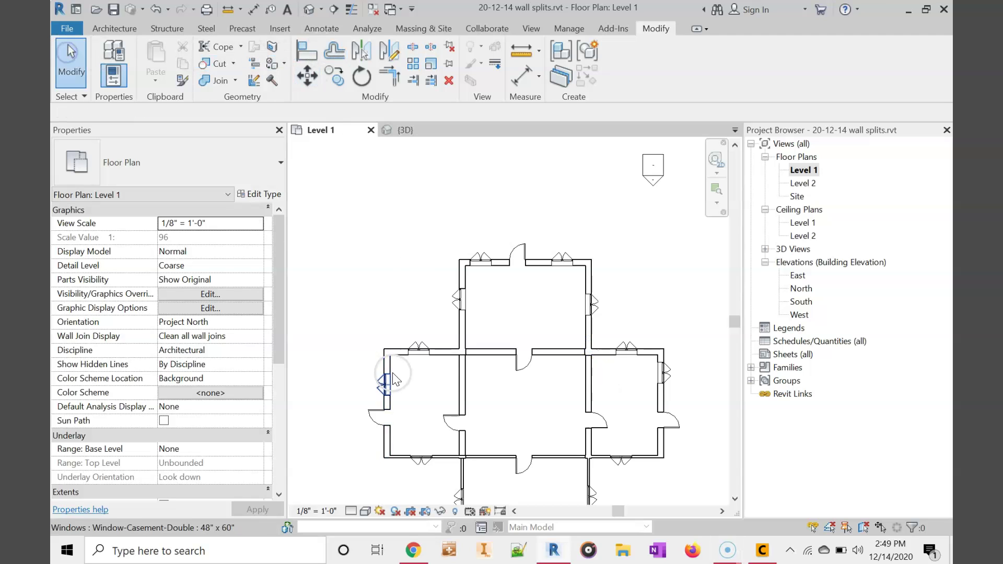
{"action": "scroll", "coordinate": [529, 400], "scroll_direction": "down", "scroll_amount": 3}
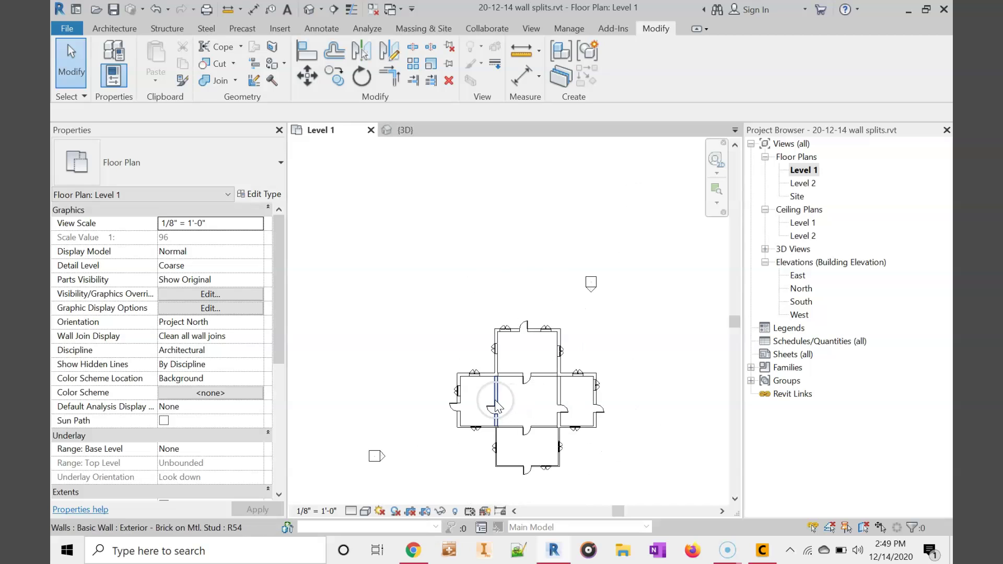
{"action": "left_click", "coordinate": [496, 399]}
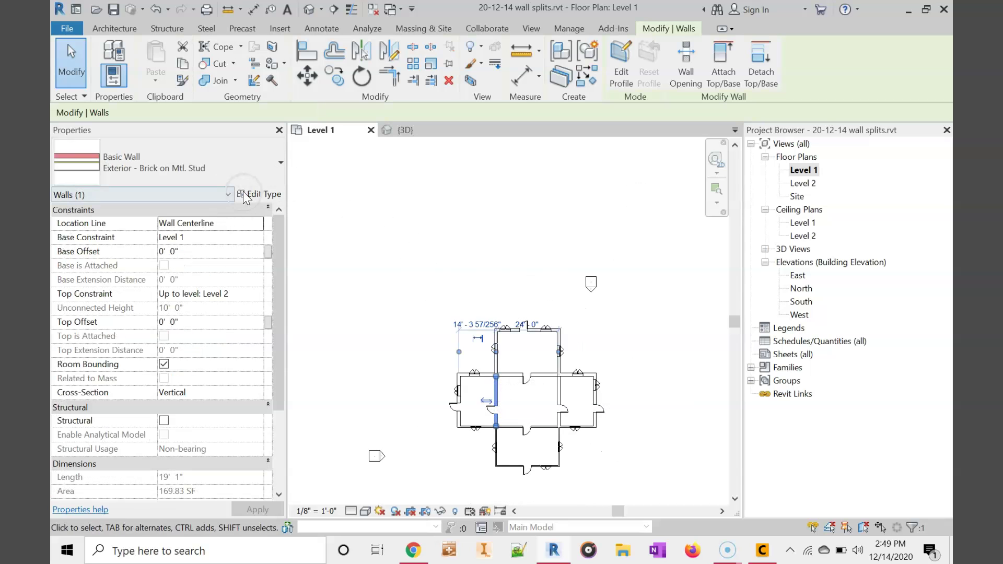
{"action": "left_click", "coordinate": [231, 171]}
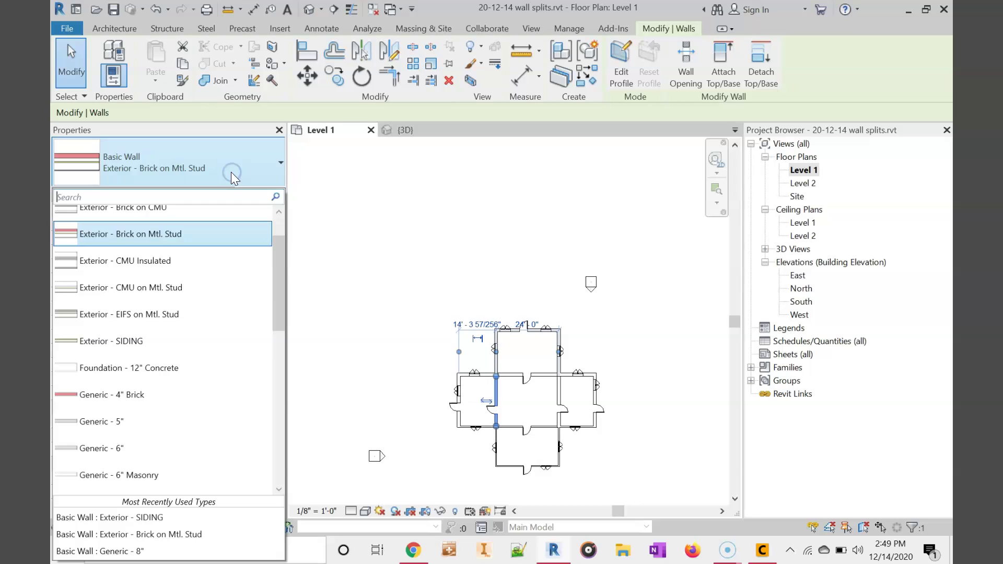
{"action": "left_click", "coordinate": [186, 428]}
{"action": "left_click", "coordinate": [516, 428]}
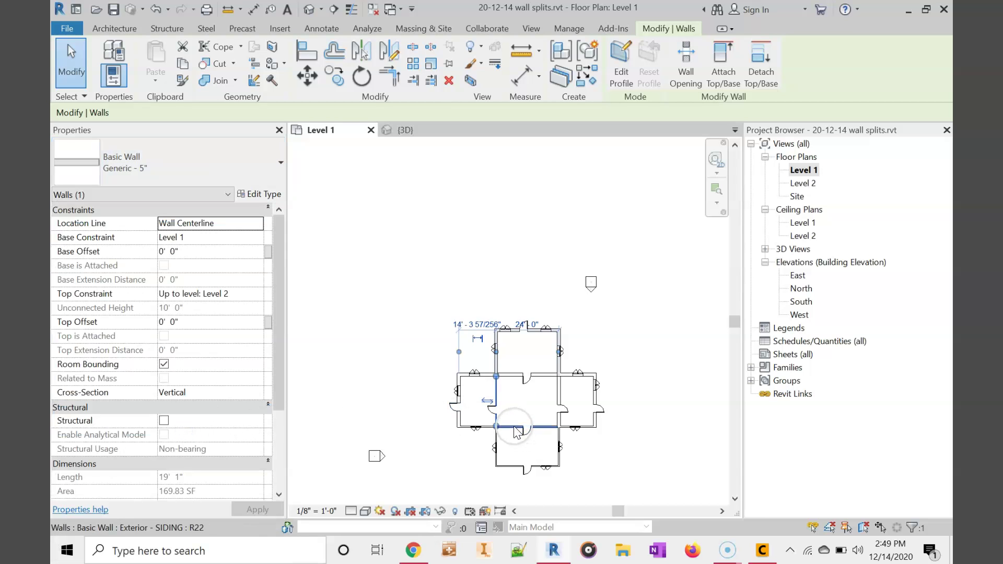
{"action": "left_click", "coordinate": [203, 175]}
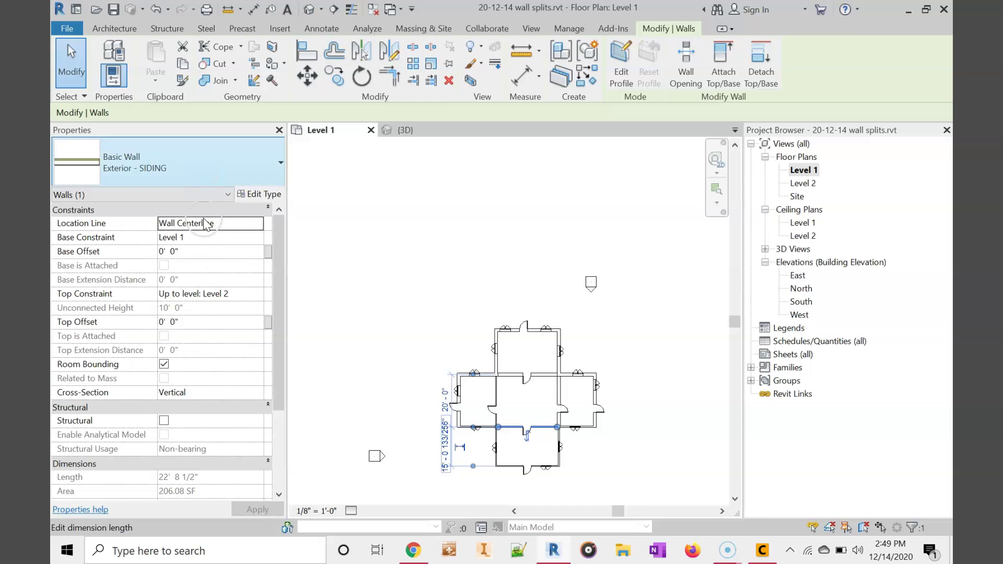
{"action": "left_click", "coordinate": [212, 322]}
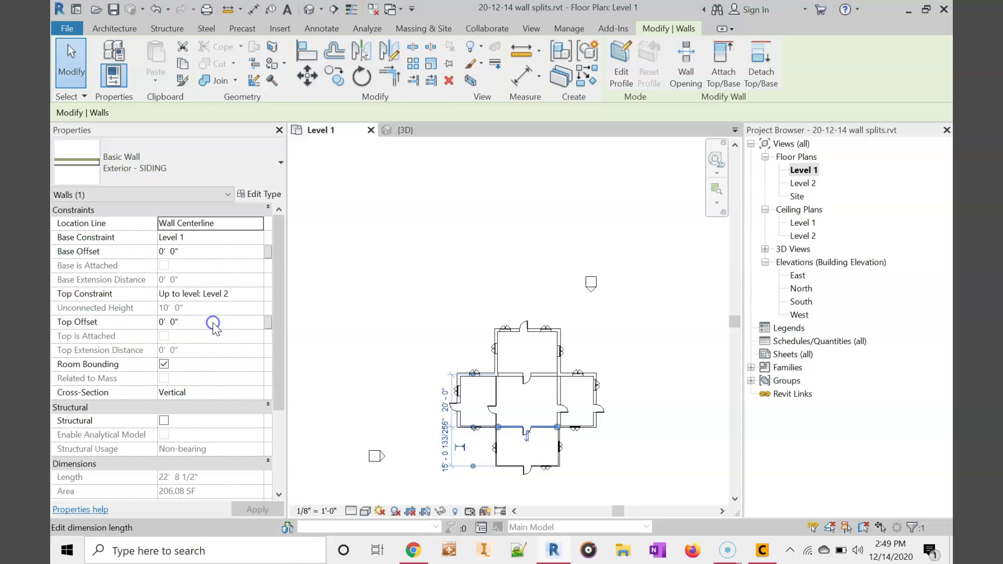
Change the upper horizontal and right vertical interior walls to Generic - 5"
{"action": "left_click", "coordinate": [511, 377]}
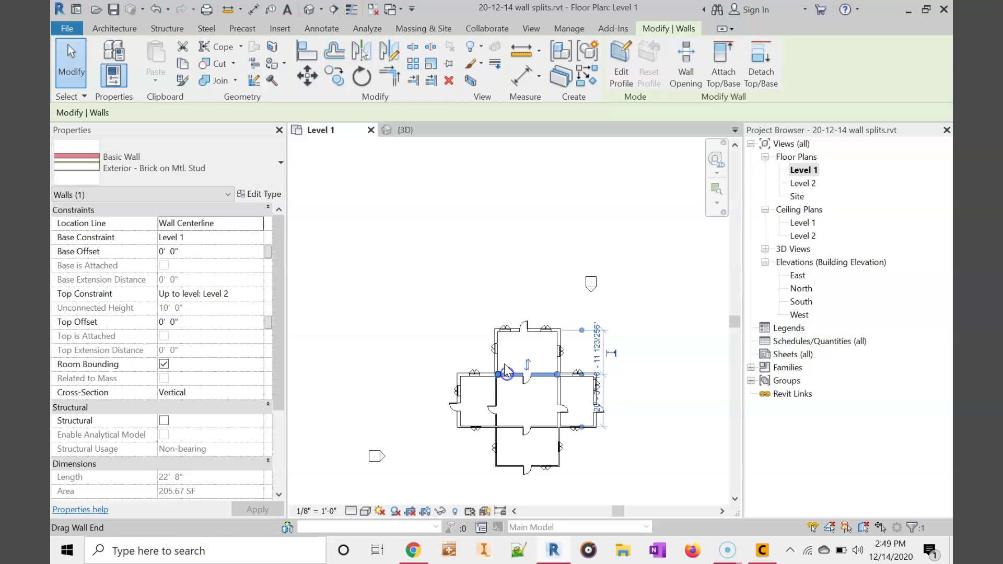
{"action": "left_click", "coordinate": [240, 179]}
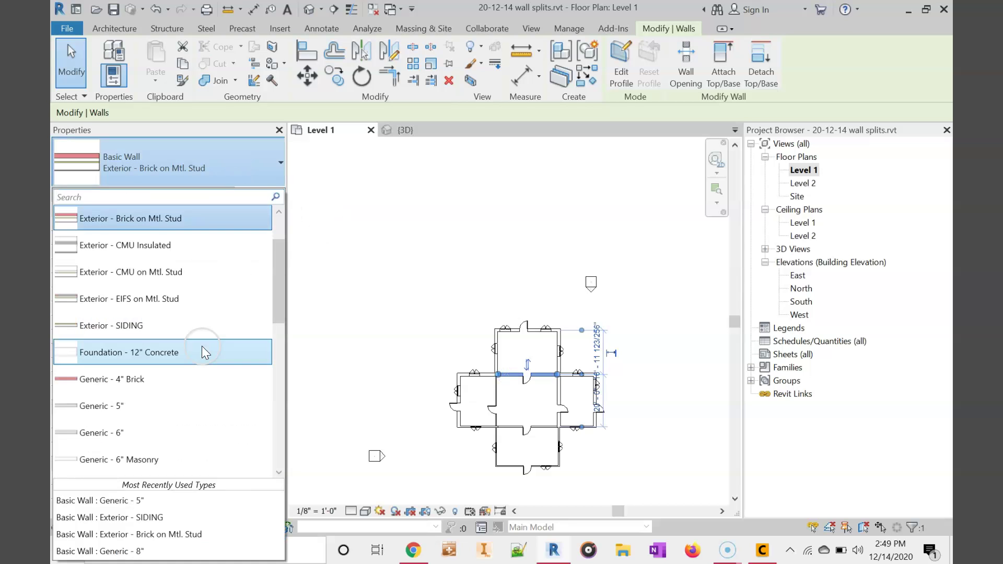
{"action": "left_click", "coordinate": [208, 406]}
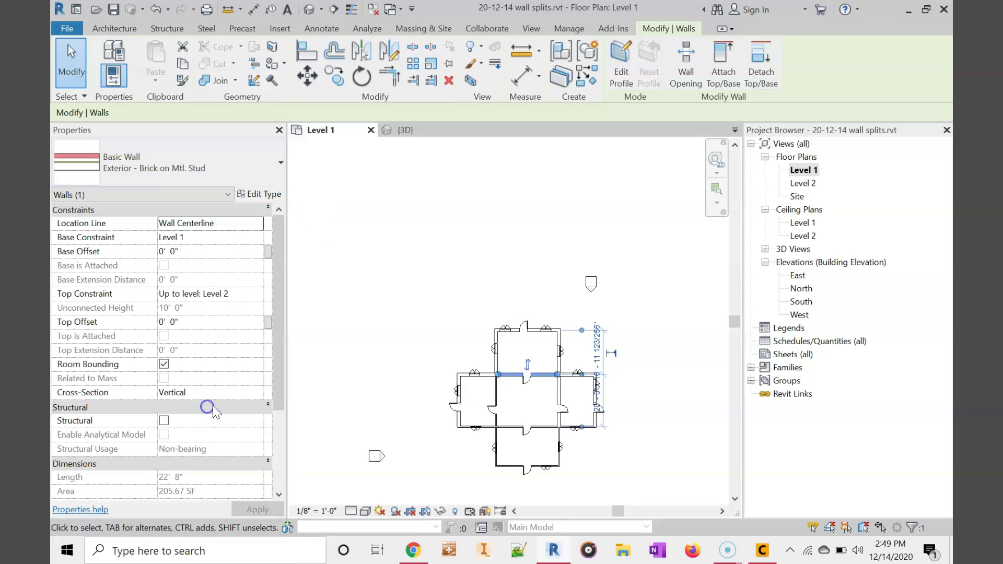
{"action": "left_click", "coordinate": [557, 391]}
{"action": "left_click", "coordinate": [139, 162]}
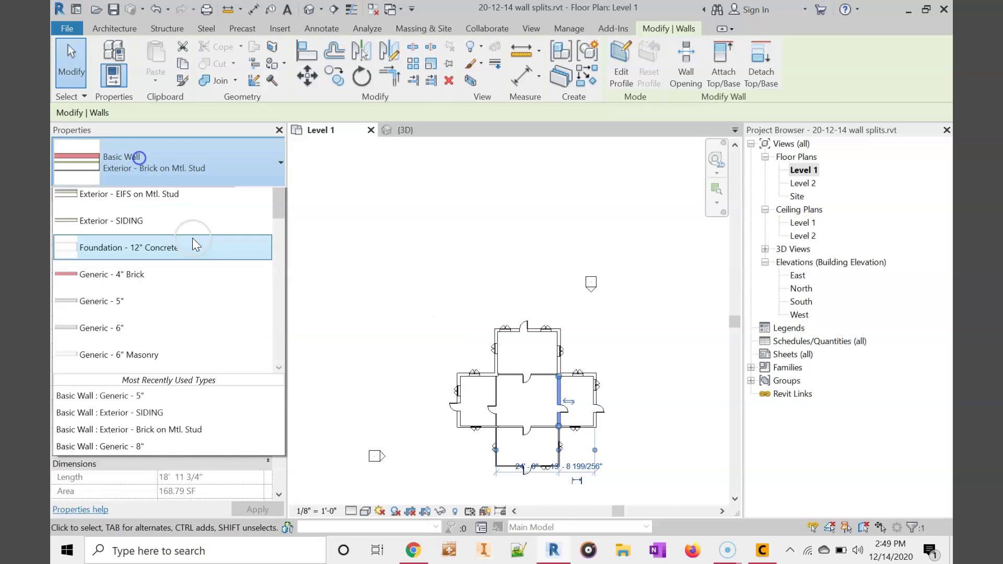
{"action": "left_click", "coordinate": [195, 406]}
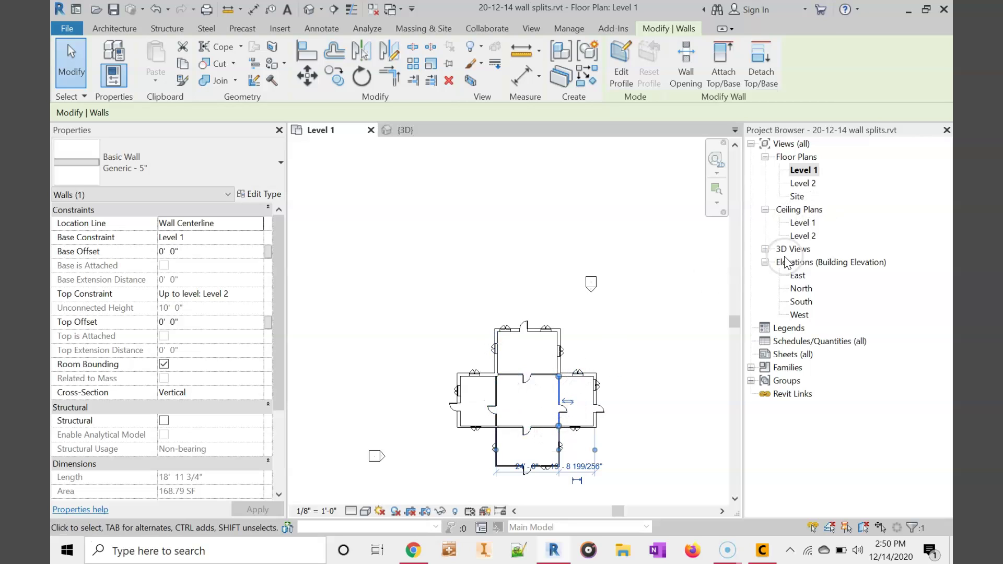
Switch to the 3D view to inspect the Generic - 5" interior walls between brick and siding
{"action": "left_click", "coordinate": [405, 131]}
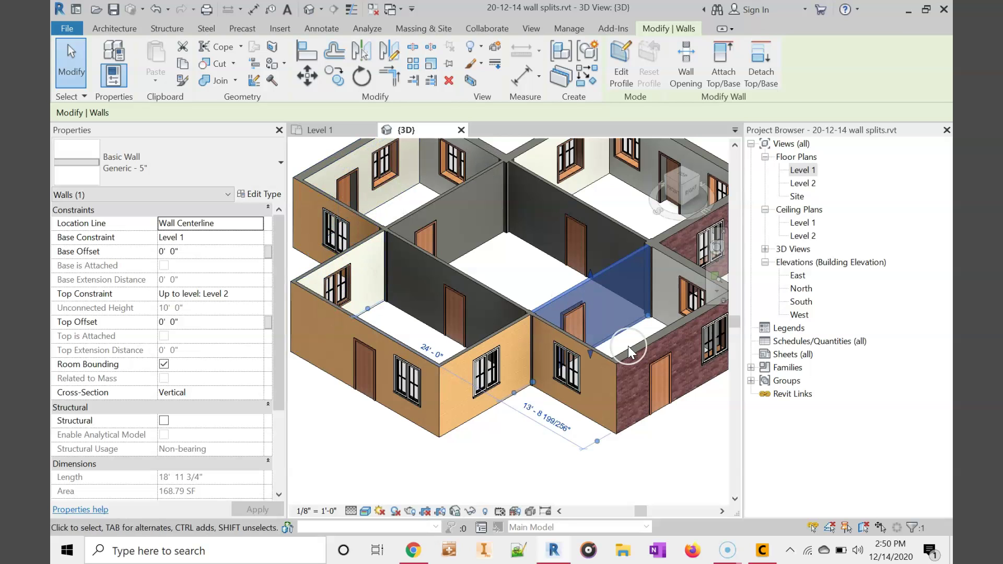
{"action": "scroll", "coordinate": [572, 387], "scroll_direction": "down", "scroll_amount": 5}
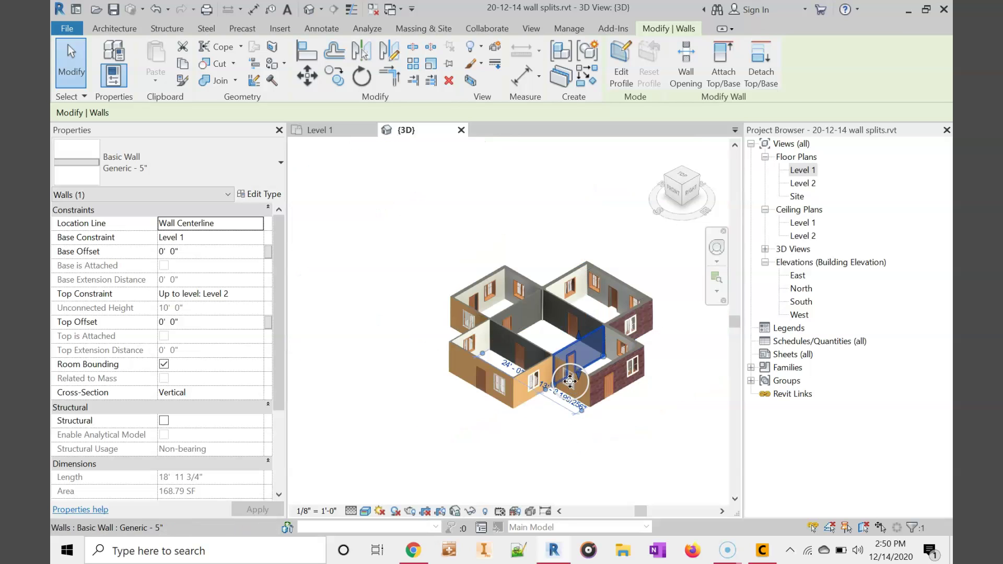
{"action": "scroll", "coordinate": [568, 378], "scroll_direction": "up", "scroll_amount": 5}
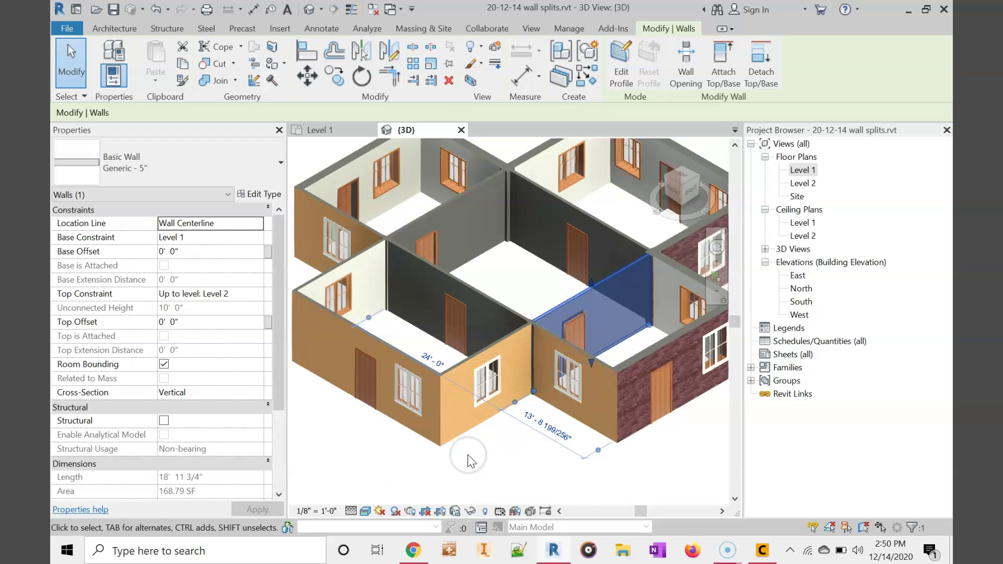